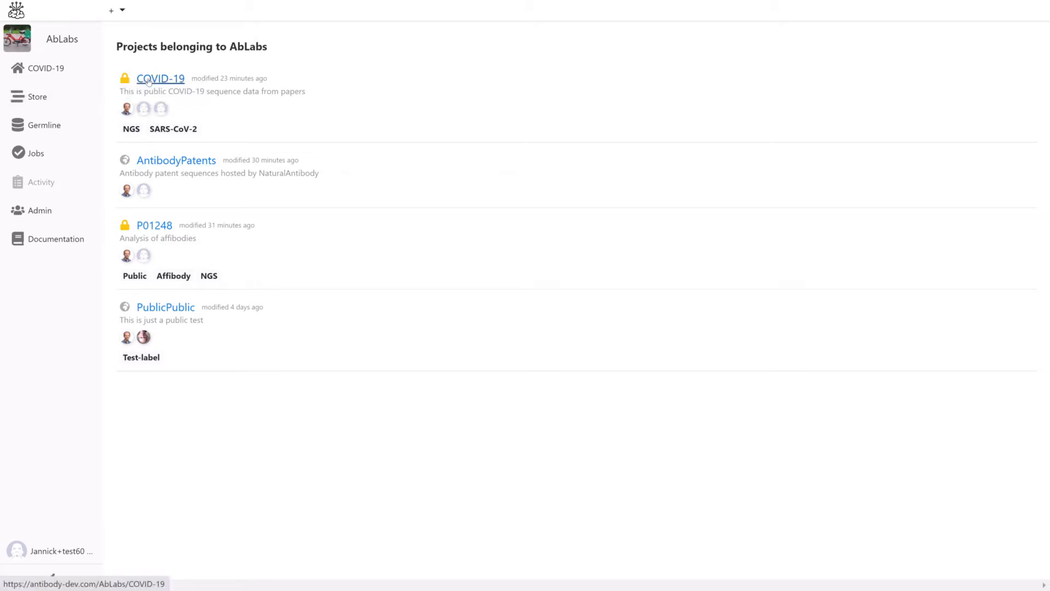
Open the COVID-19 project and display its folder tree
left_click(149, 79)
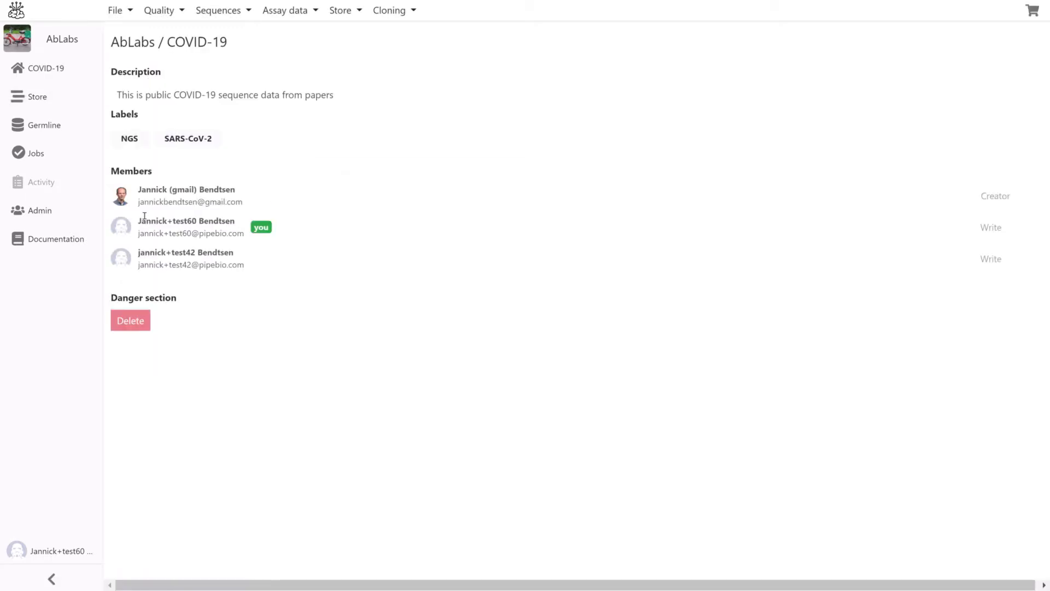
left_click(54, 69)
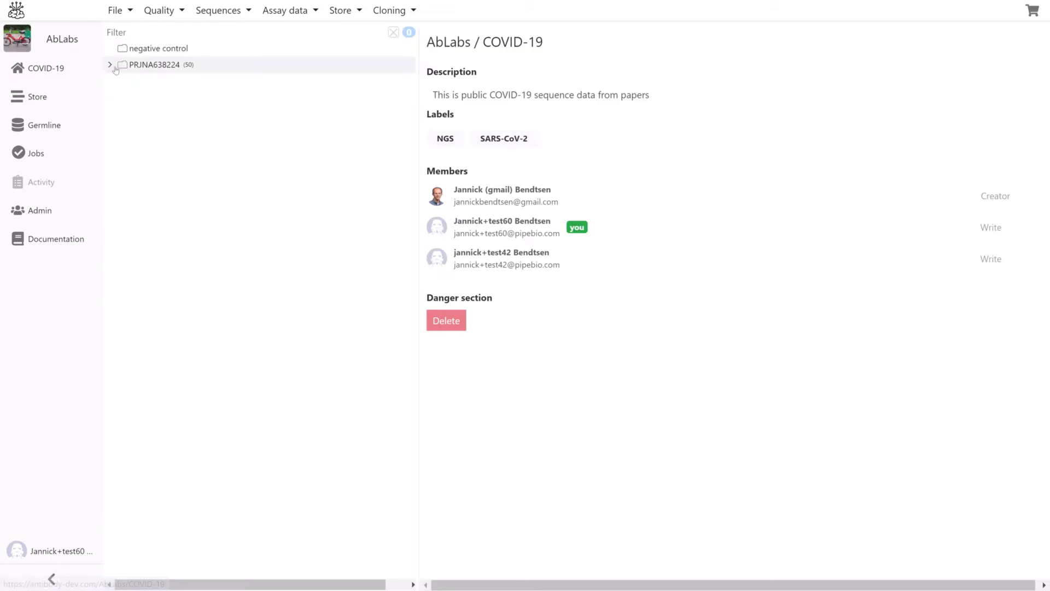
left_click(59, 66)
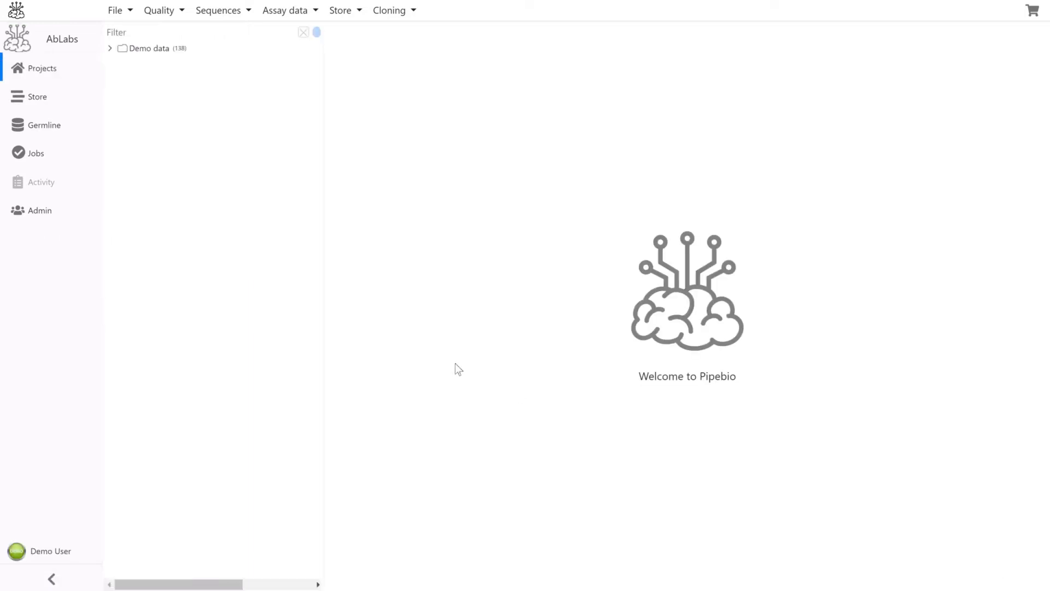
Visit the projects area and open the AbLabs sequence store
left_click(50, 75)
left_click(49, 75)
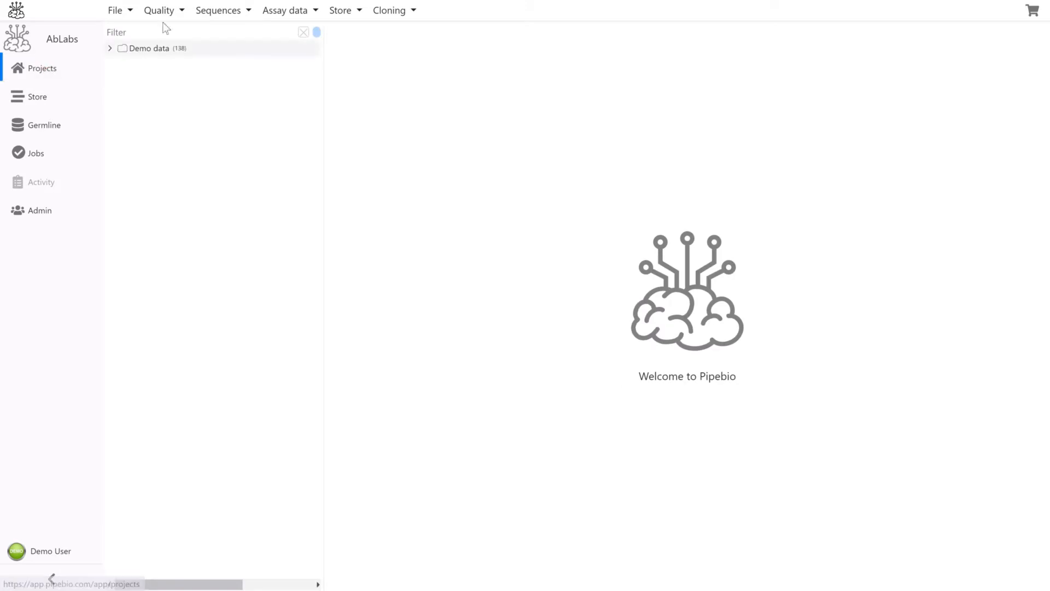
mouse_move(41, 101)
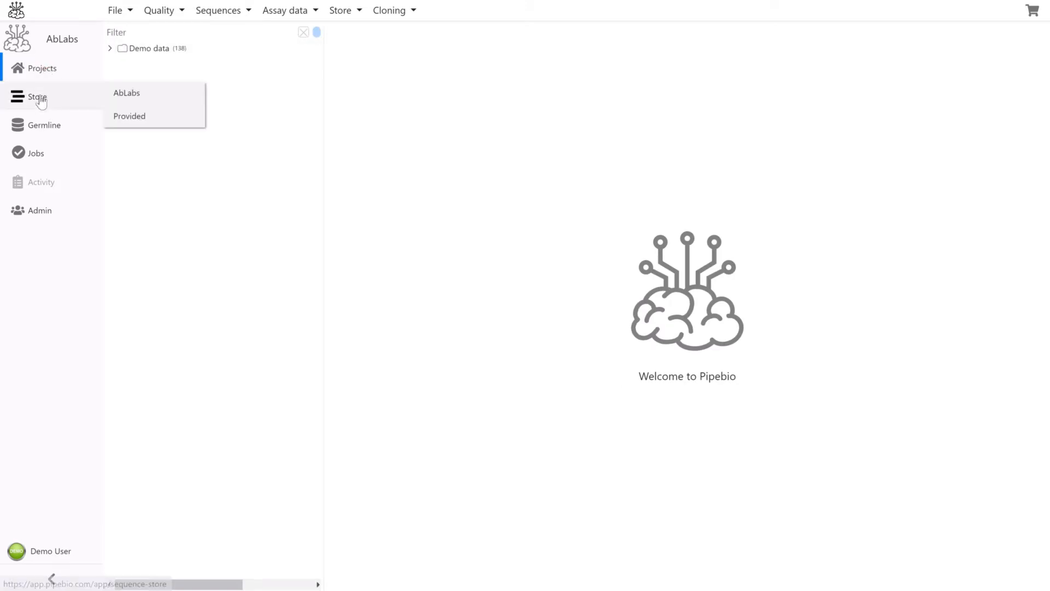
left_click(135, 96)
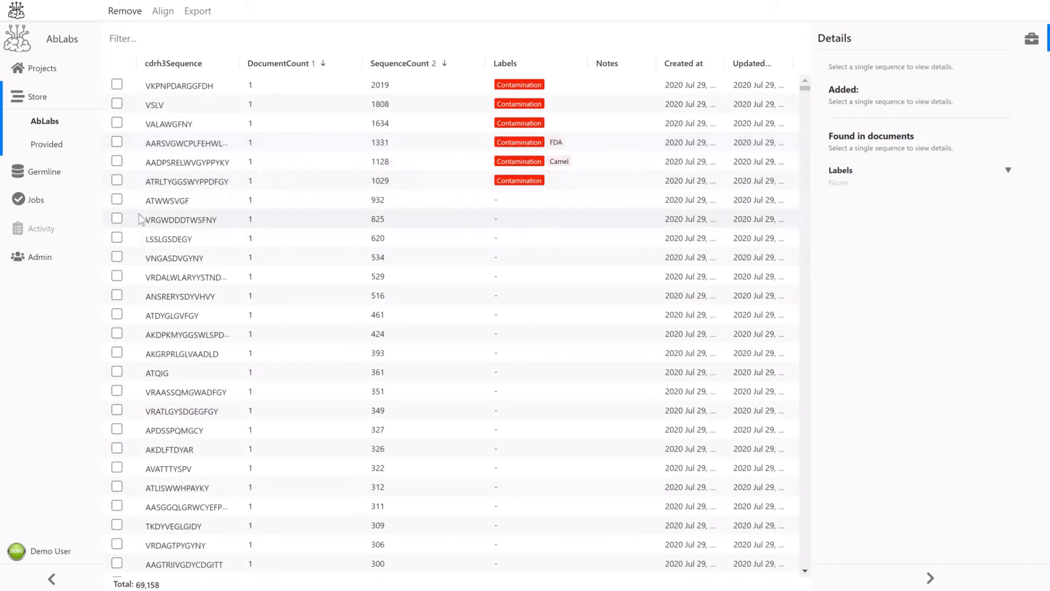
Look through the germline, jobs and admin sections, ending at the personal settings
mouse_move(49, 172)
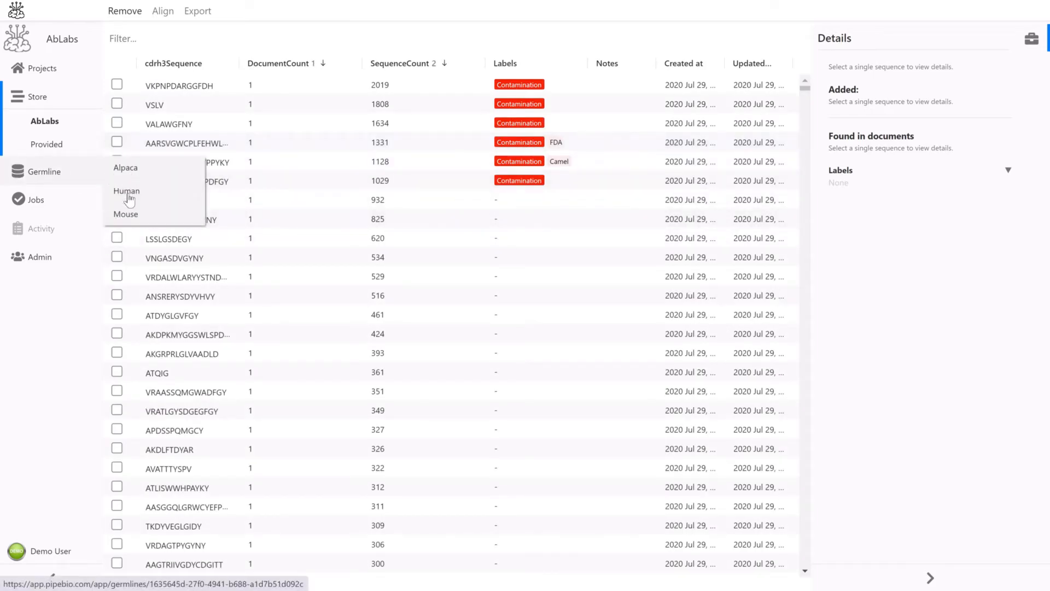
left_click(42, 201)
mouse_move(43, 209)
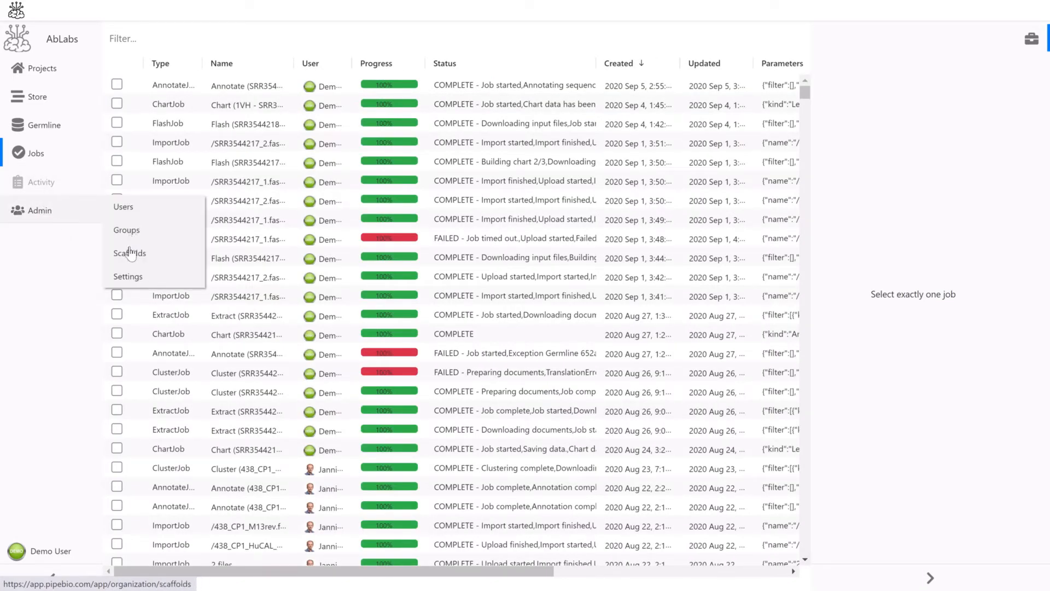
left_click(50, 552)
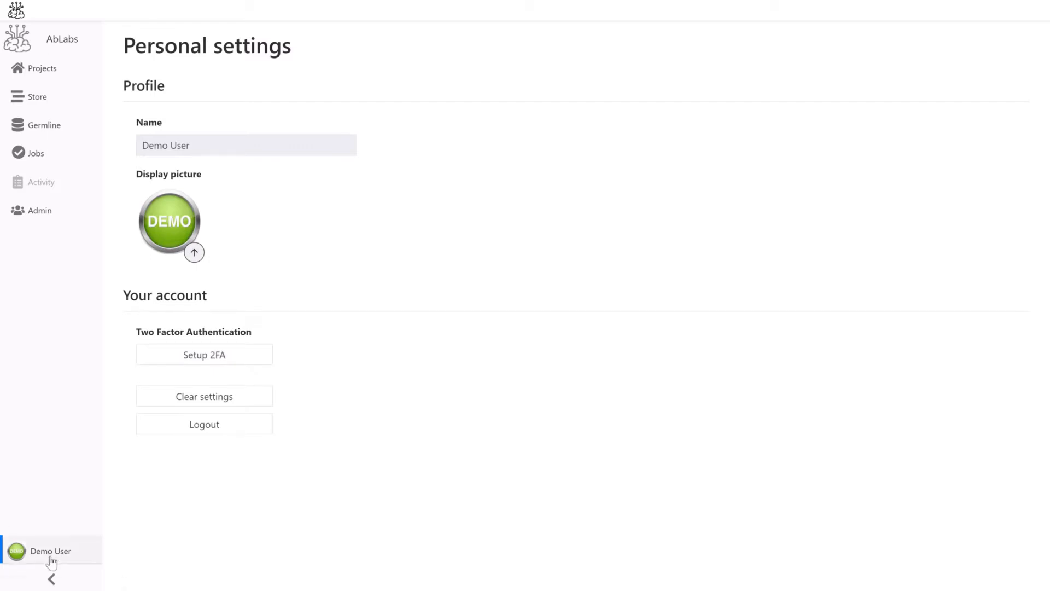
Collapse the navigation sidebar and expand the project tree through Demo data, VHH and VH & VHH comparison to raw data
left_click(54, 579)
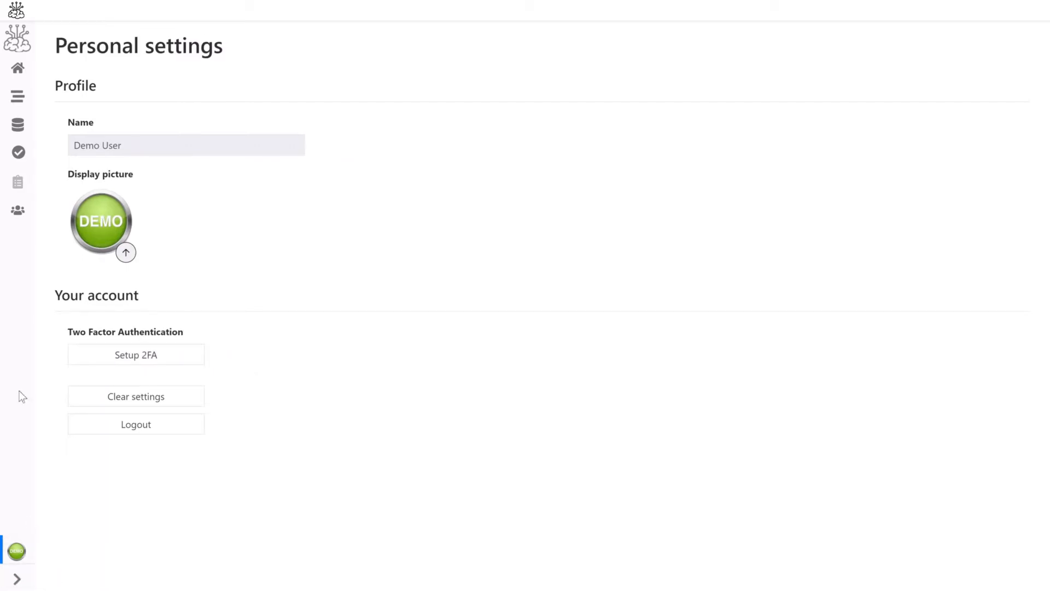
left_click(26, 77)
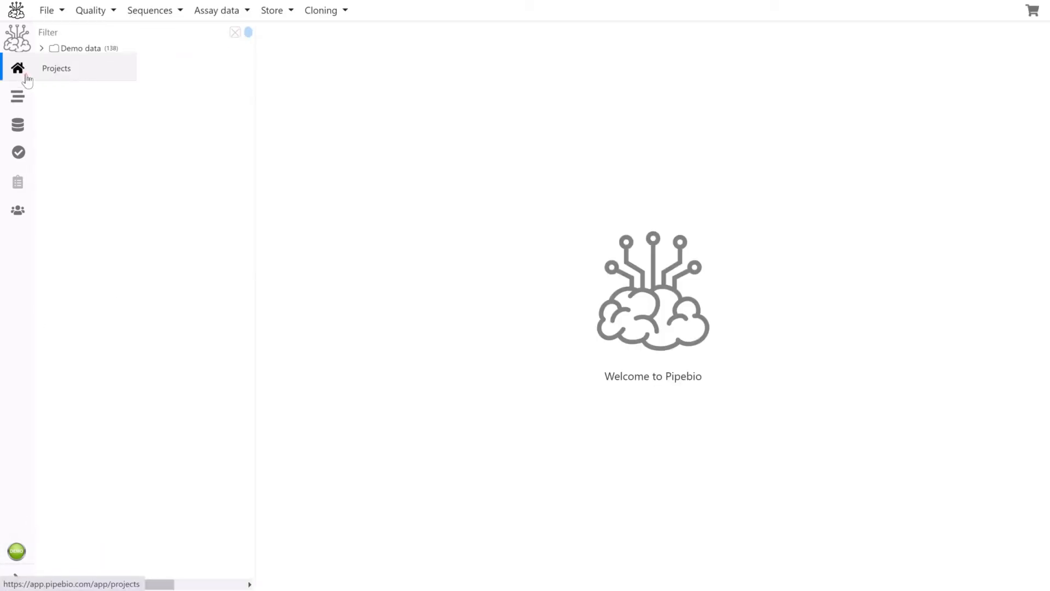
left_click(41, 48)
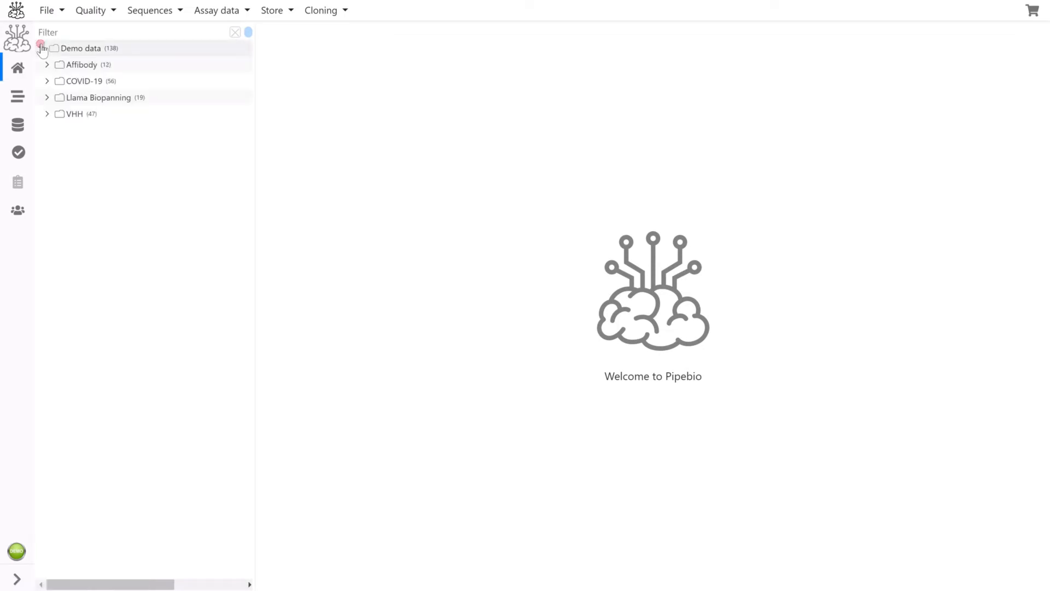
left_click(47, 114)
left_click(51, 147)
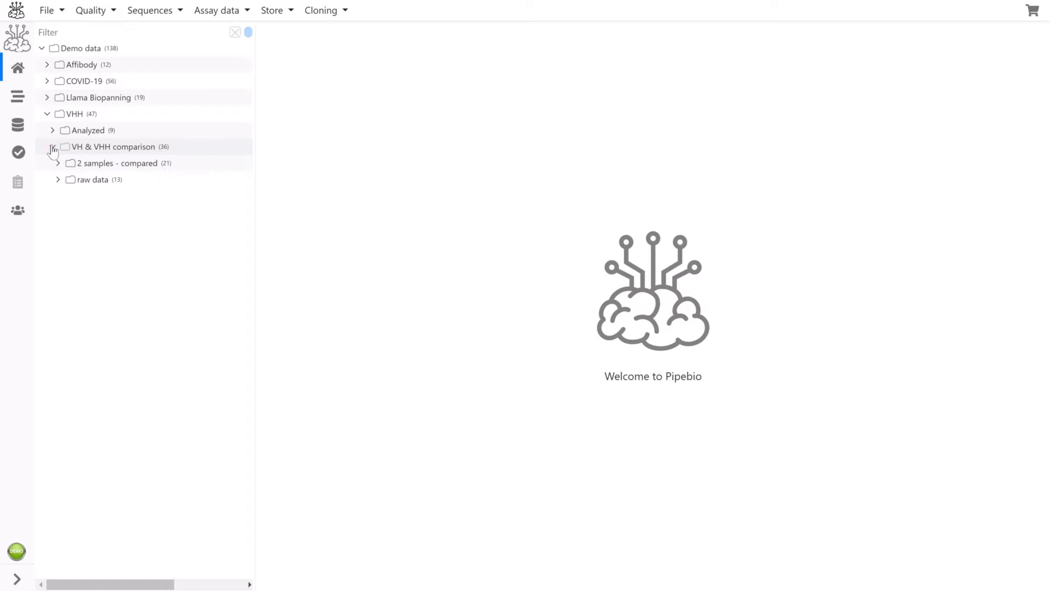
left_click(56, 180)
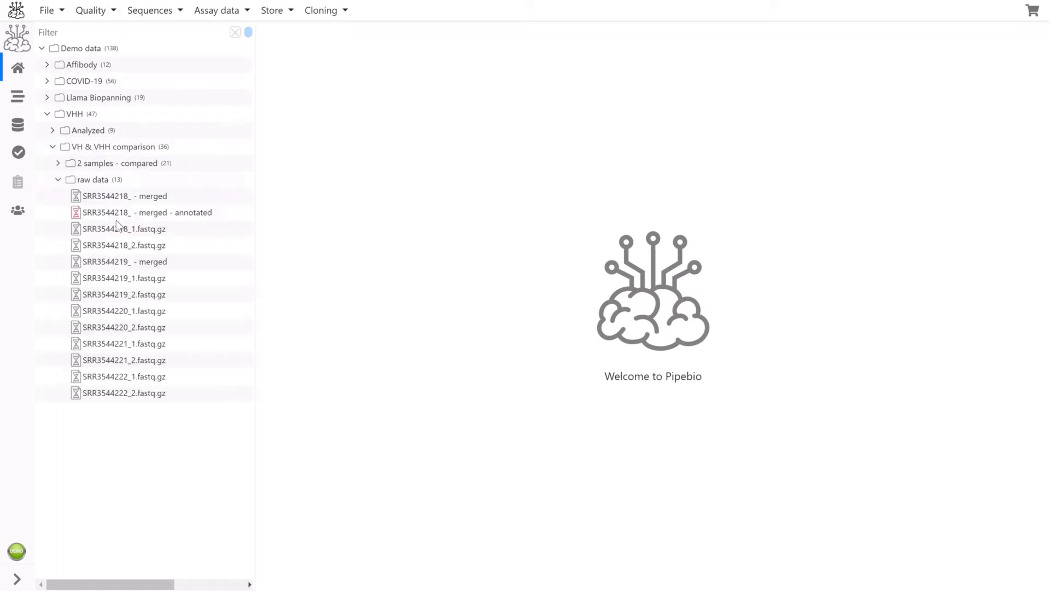
Select SRR3544218_1.fastq.gz together with SRR3544218_2.fastq.gz, clear the selection, and open only SRR3544218_1.fastq.gz
left_click(123, 228)
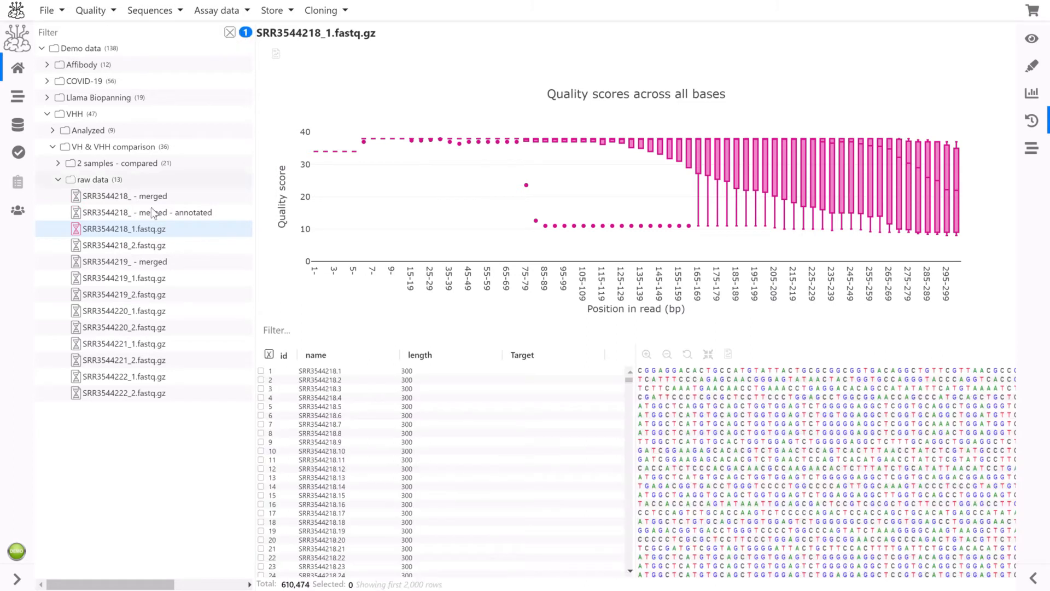
left_click(133, 245, "ctrl")
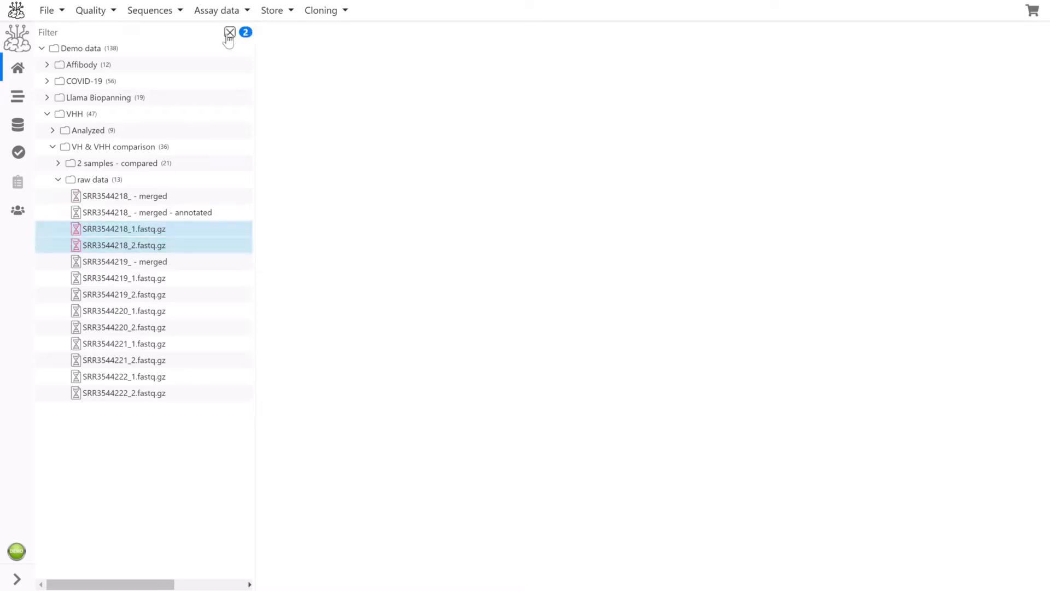
left_click(230, 34)
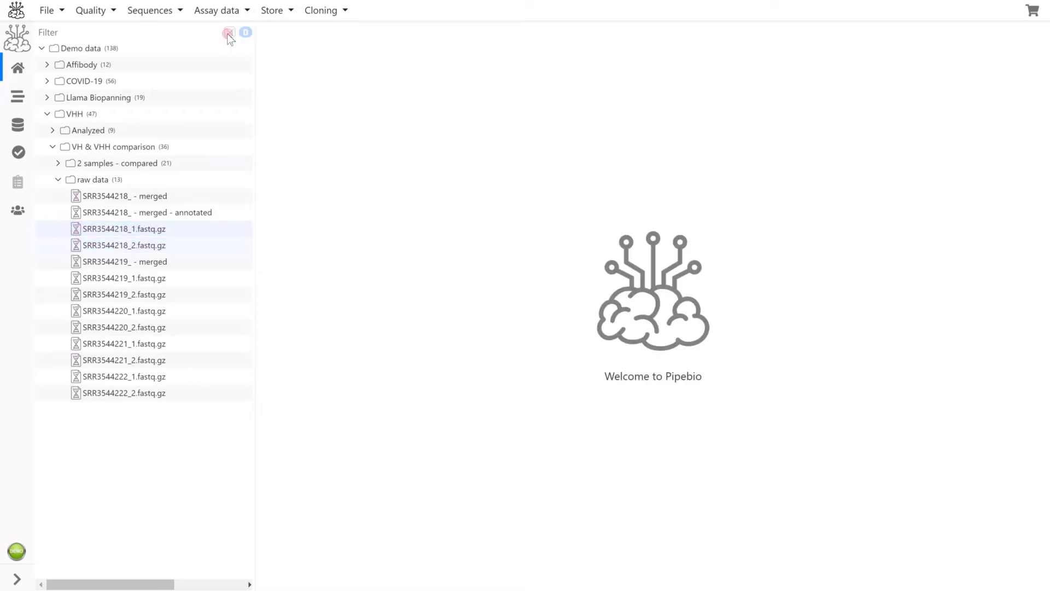
left_click(148, 235)
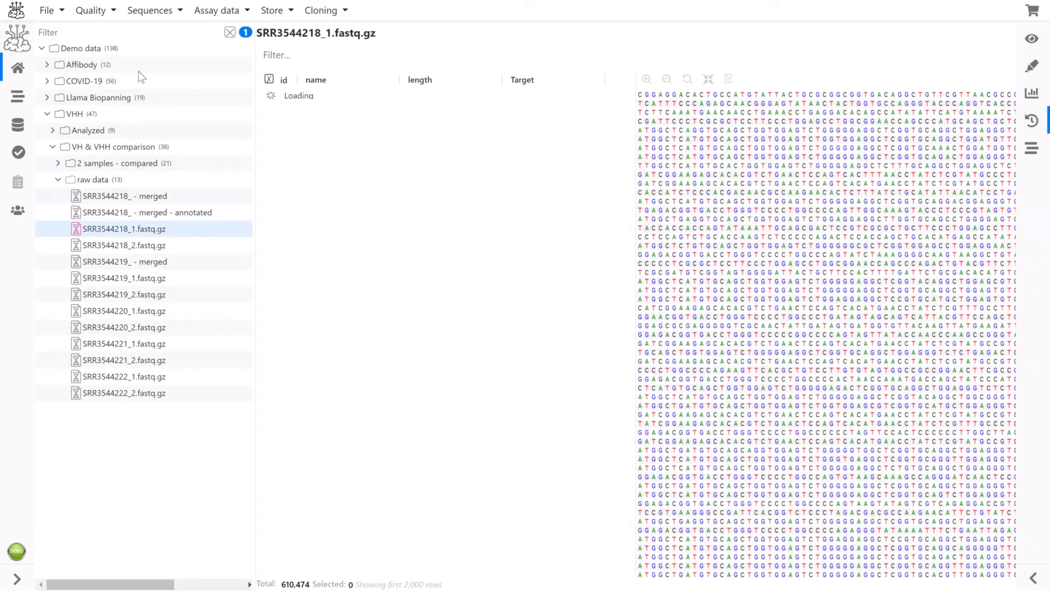
left_click(60, 16)
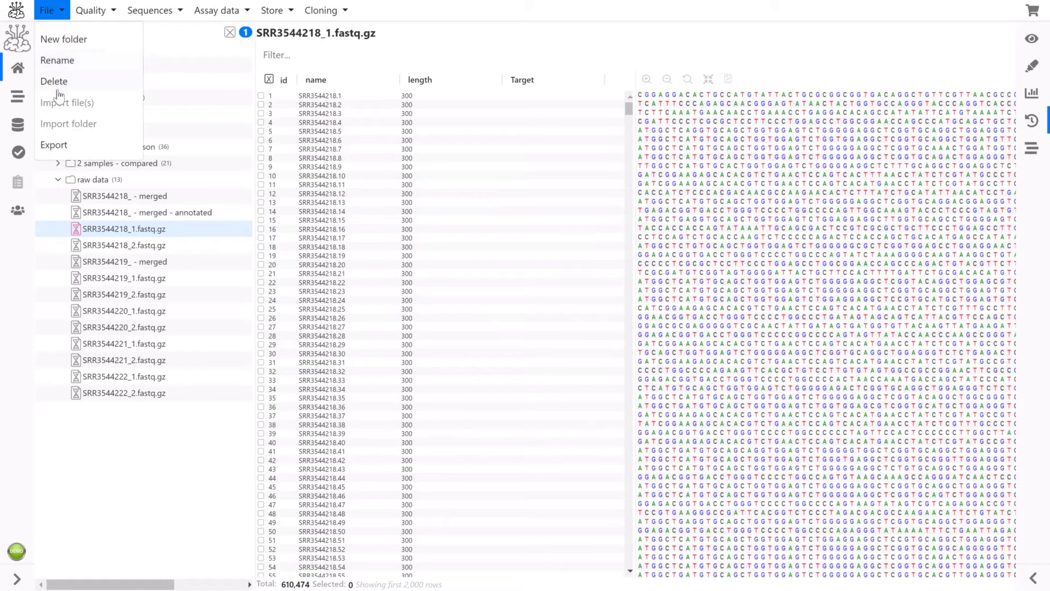
left_click(105, 15)
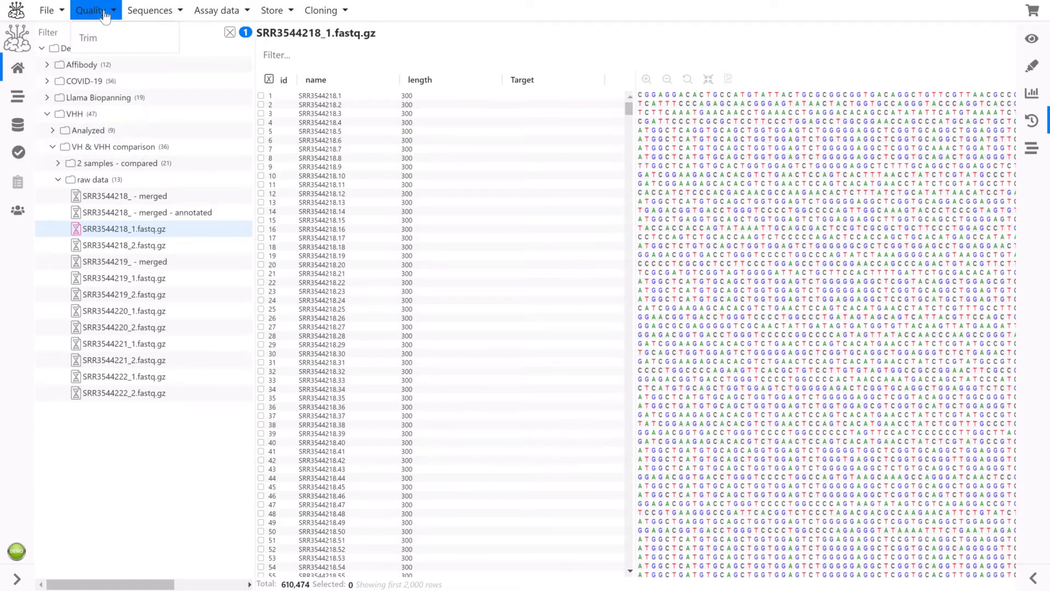
left_click(155, 12)
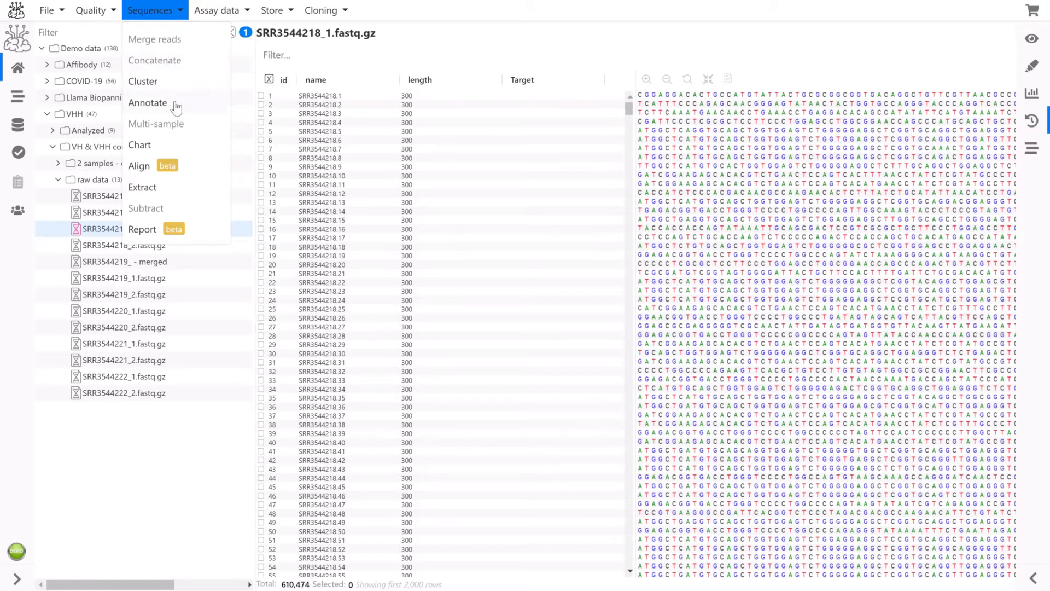
left_click(240, 16)
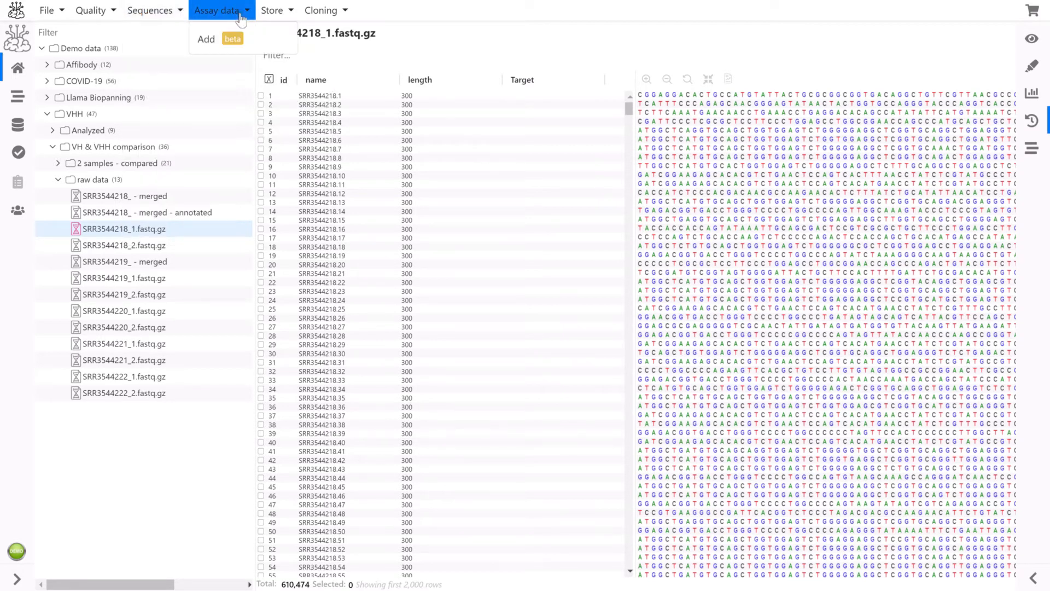
left_click(278, 15)
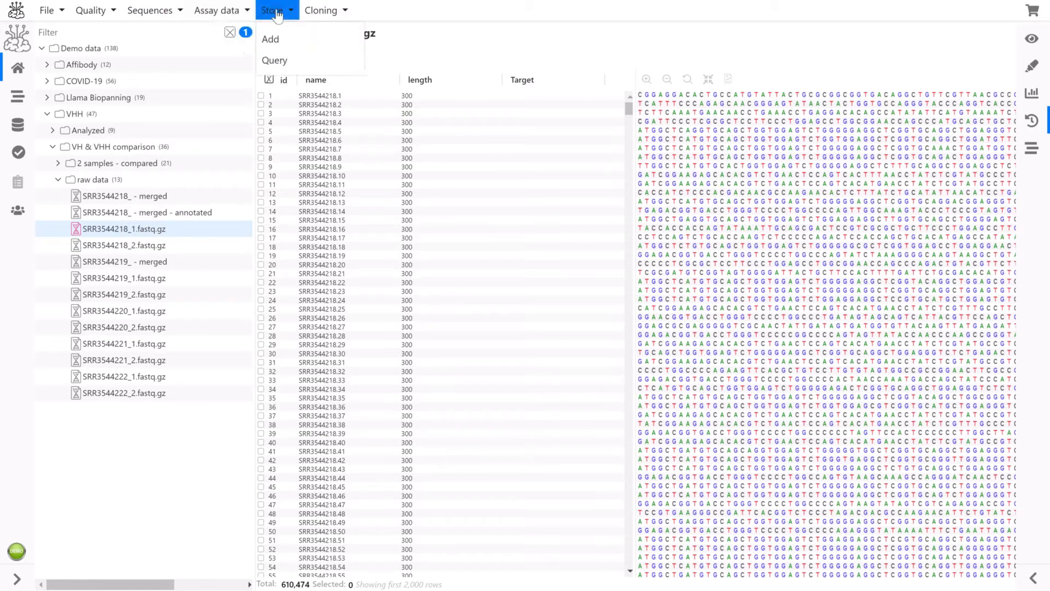
left_click(317, 16)
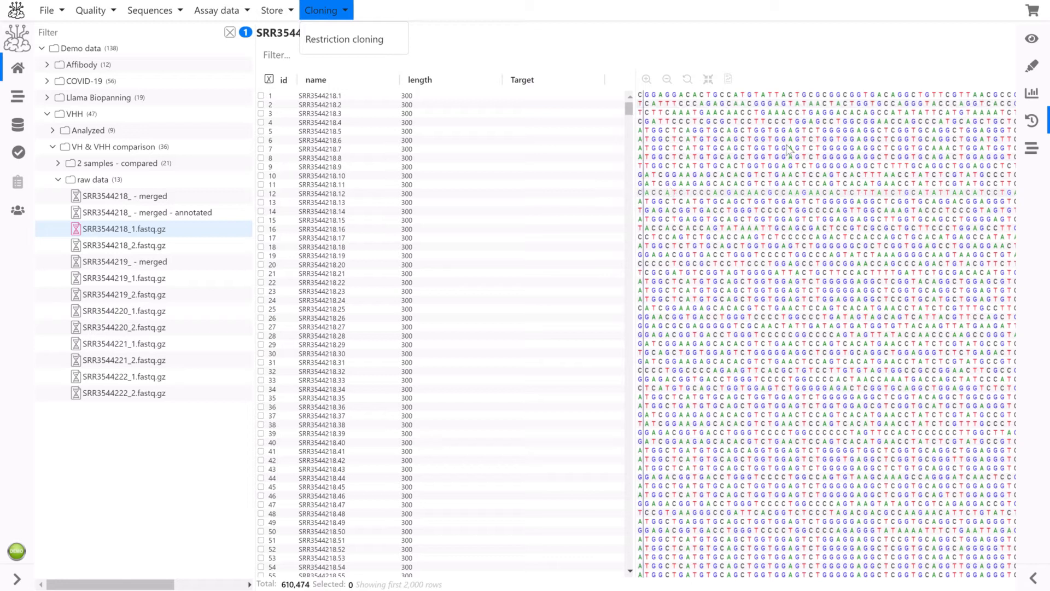
View the opened document as sequences only and as table only, and return the display to Both
left_click(1032, 42)
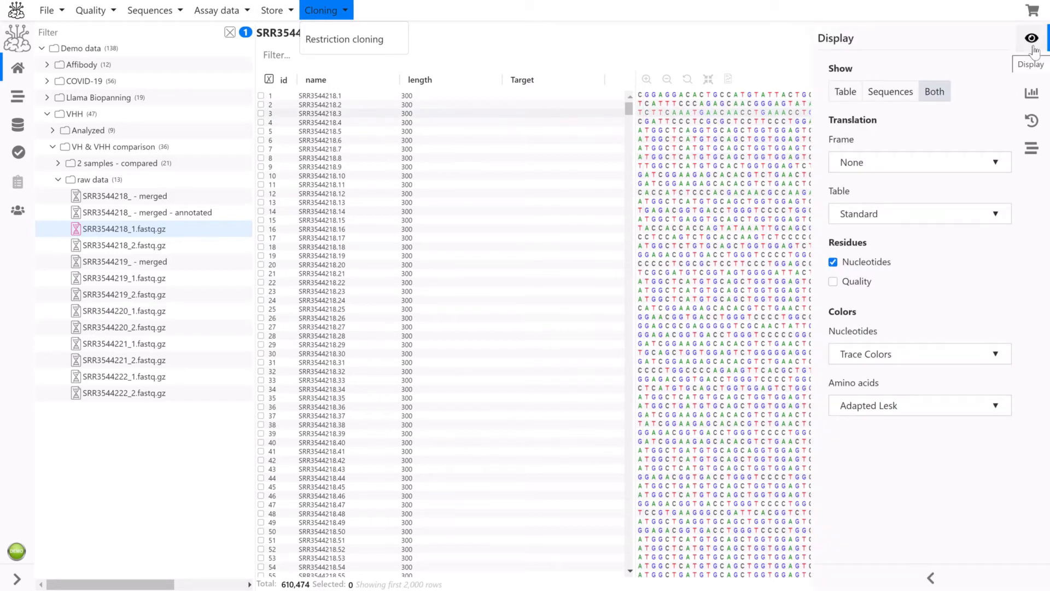
left_click(893, 95)
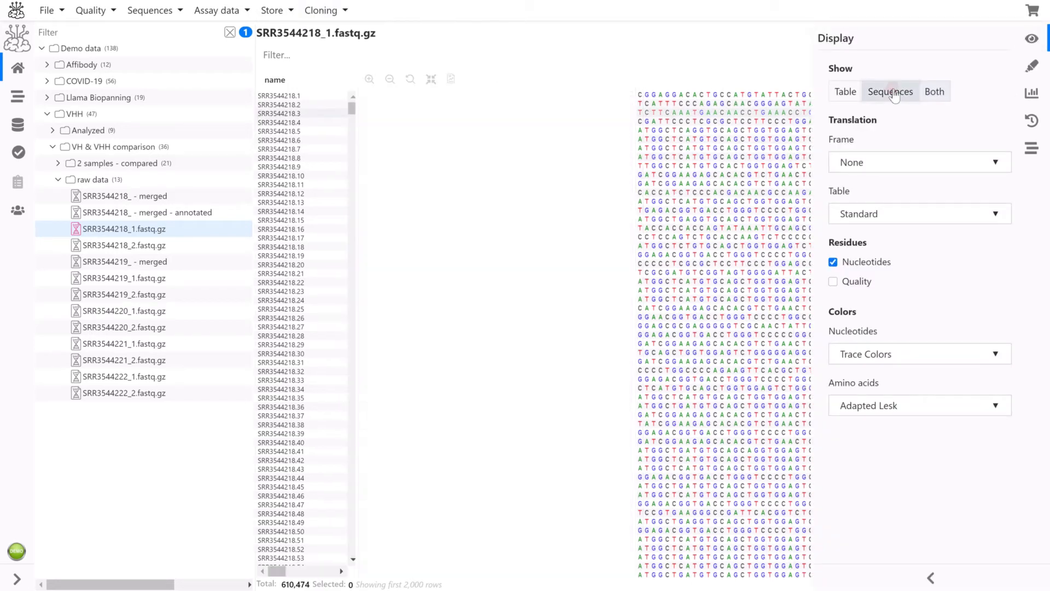
left_click(839, 93)
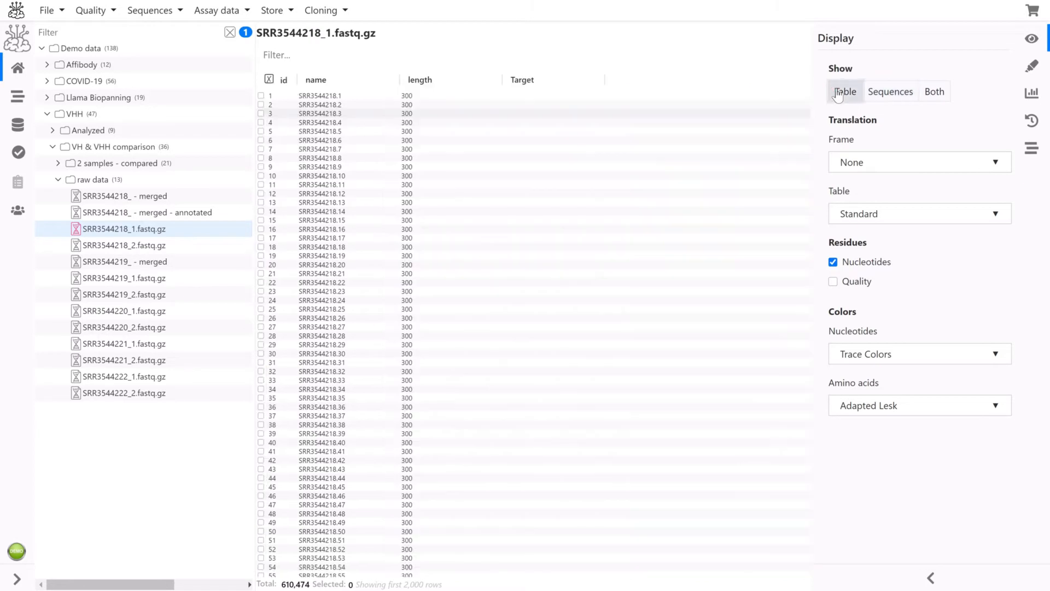
left_click(936, 93)
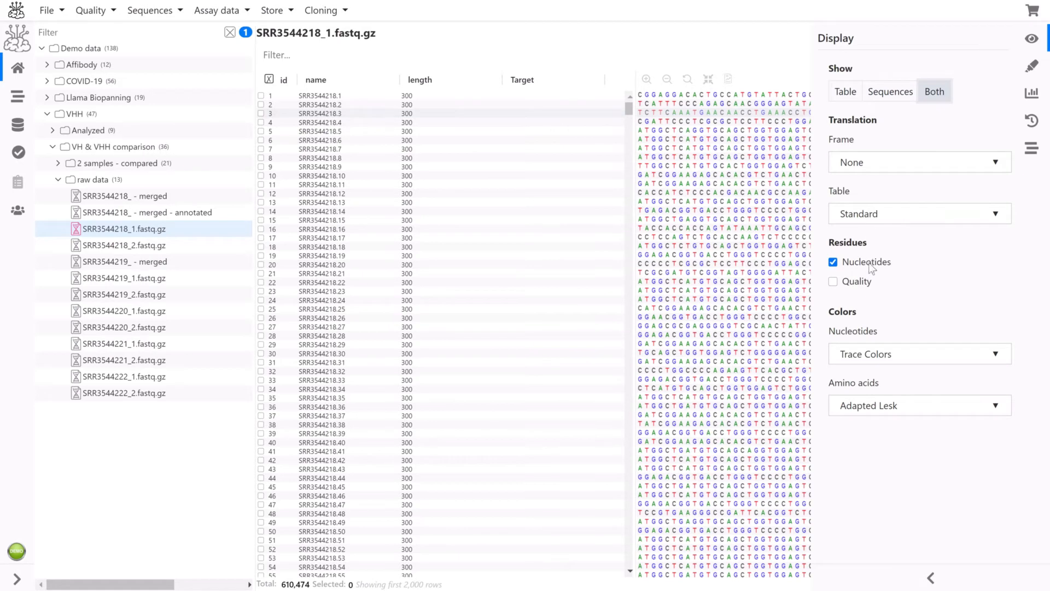
Turn the residue quality display on and off again, and set the nucleotide colors to Black Text
left_click(862, 283)
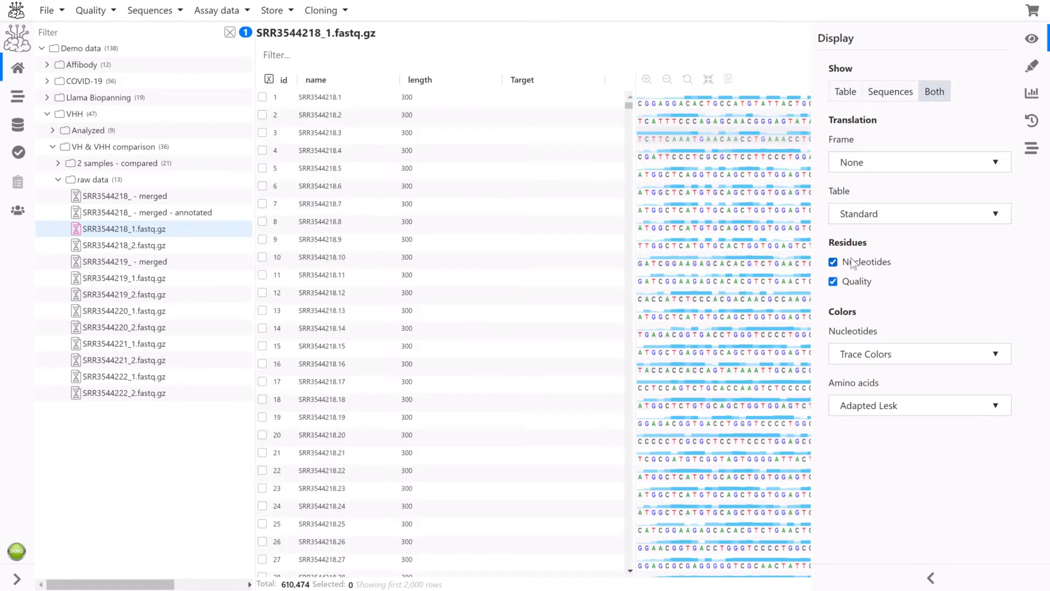
left_click(851, 282)
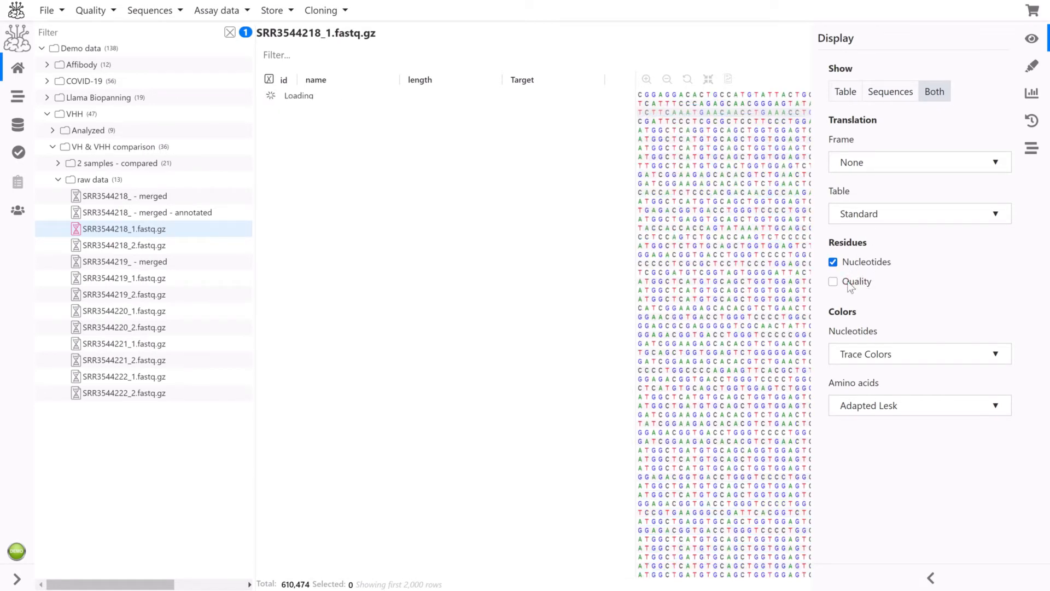
left_click(878, 354)
left_click(860, 388)
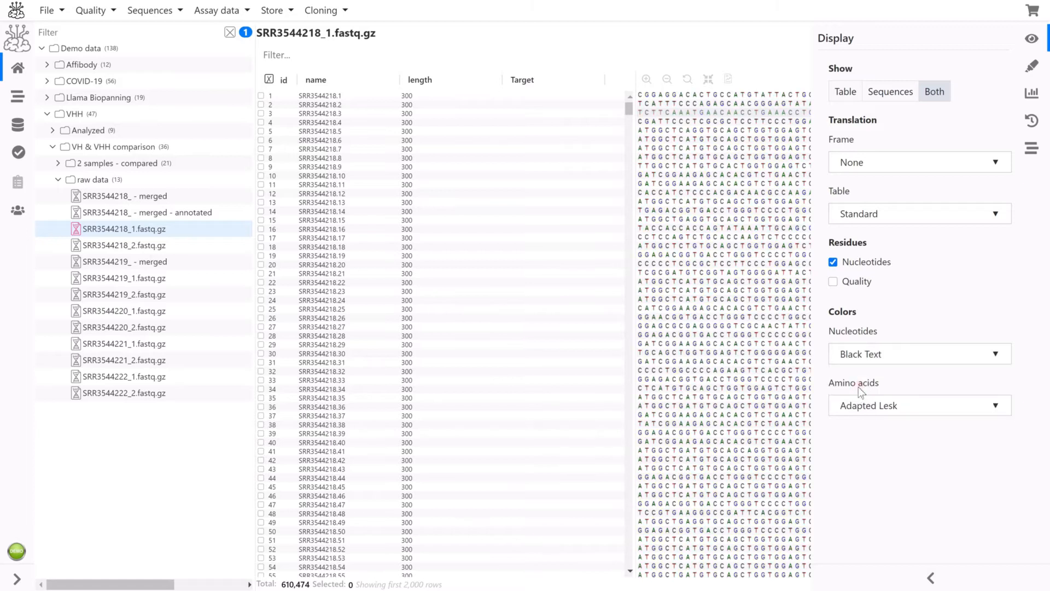
Show charts for SRR3544218_1.fastq.gz with Quality scores as the chart kind
left_click(1032, 66)
left_click(1032, 94)
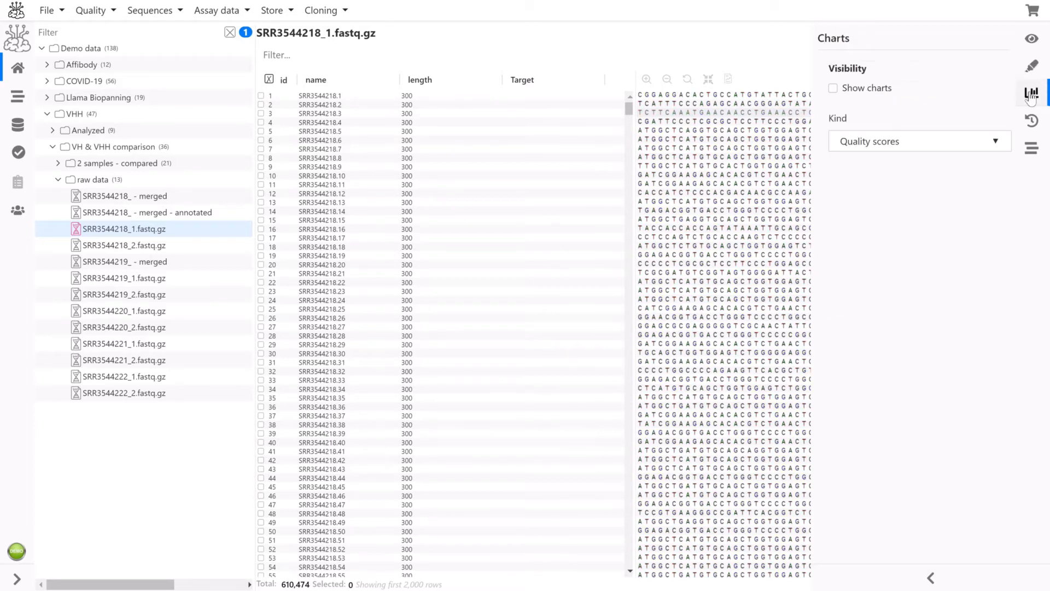
left_click(879, 90)
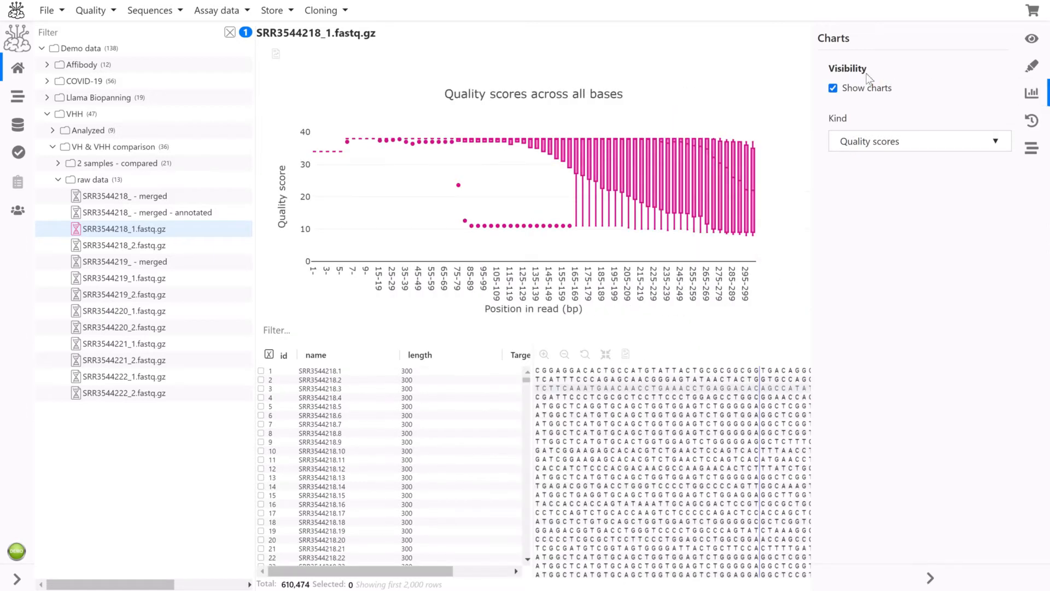
left_click(861, 143)
left_click(860, 140)
Open the document's job history and expand the details of the SRR3544218_1.fastq.gz job
left_click(1033, 121)
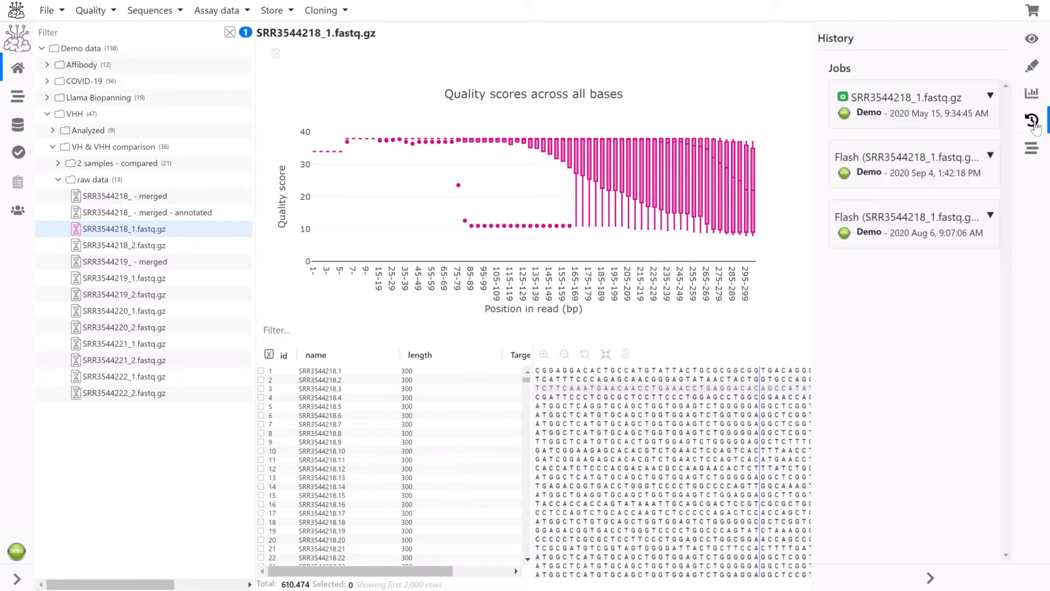
left_click(887, 100)
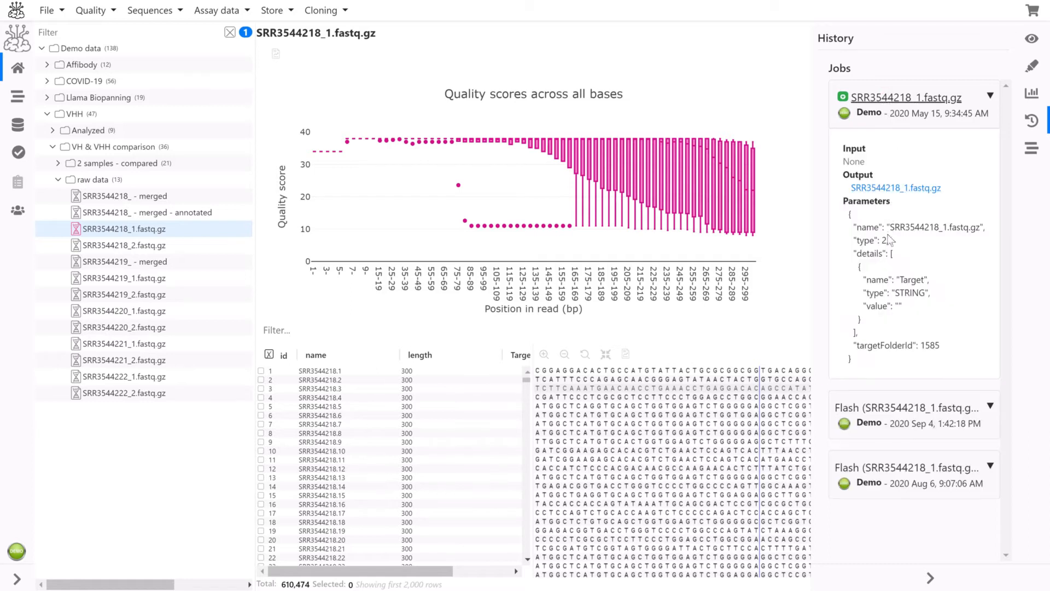
Collapse the SRR3544218_1.fastq.gz job details in the history and hide the document's quality scores chart
left_click(863, 97)
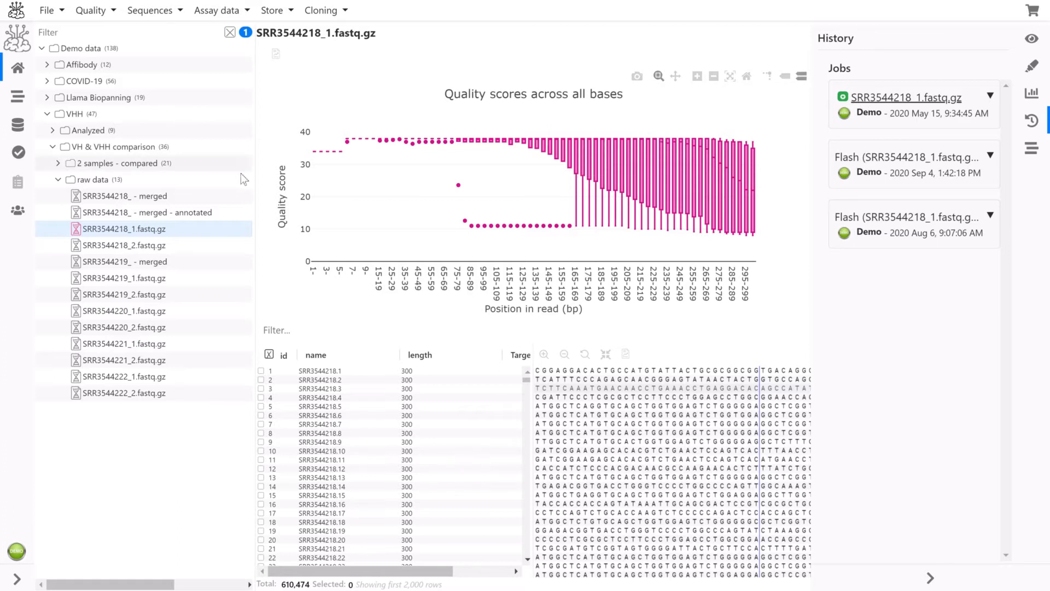
left_click(1032, 92)
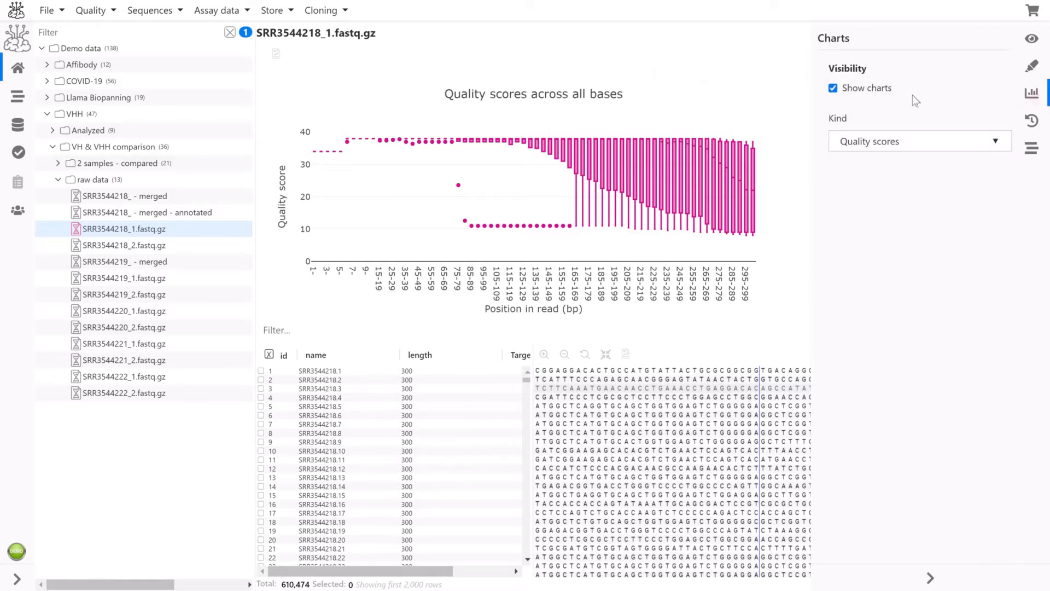
double_click(862, 92)
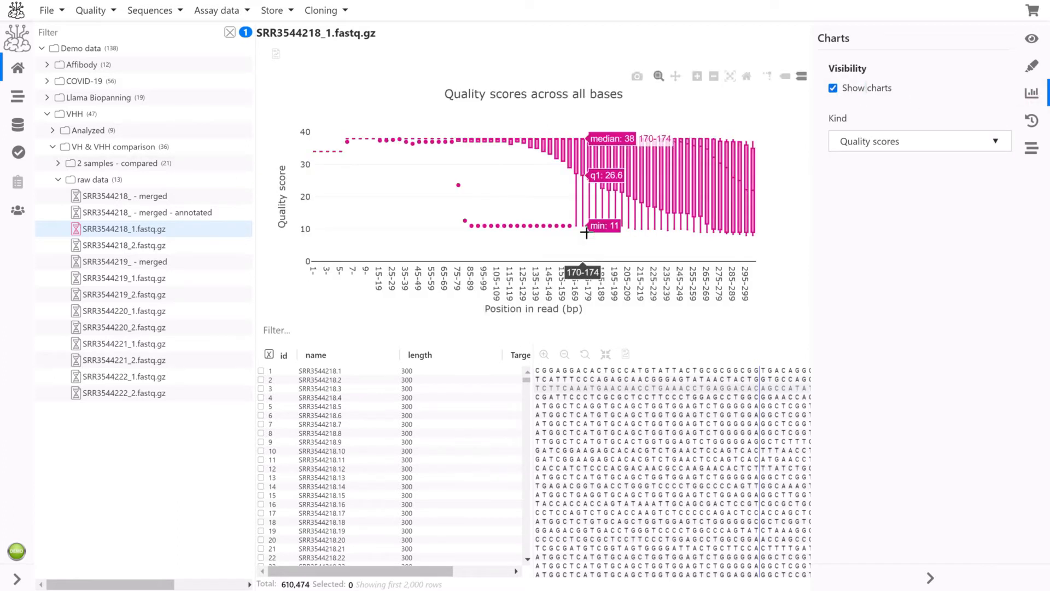
left_click(882, 91)
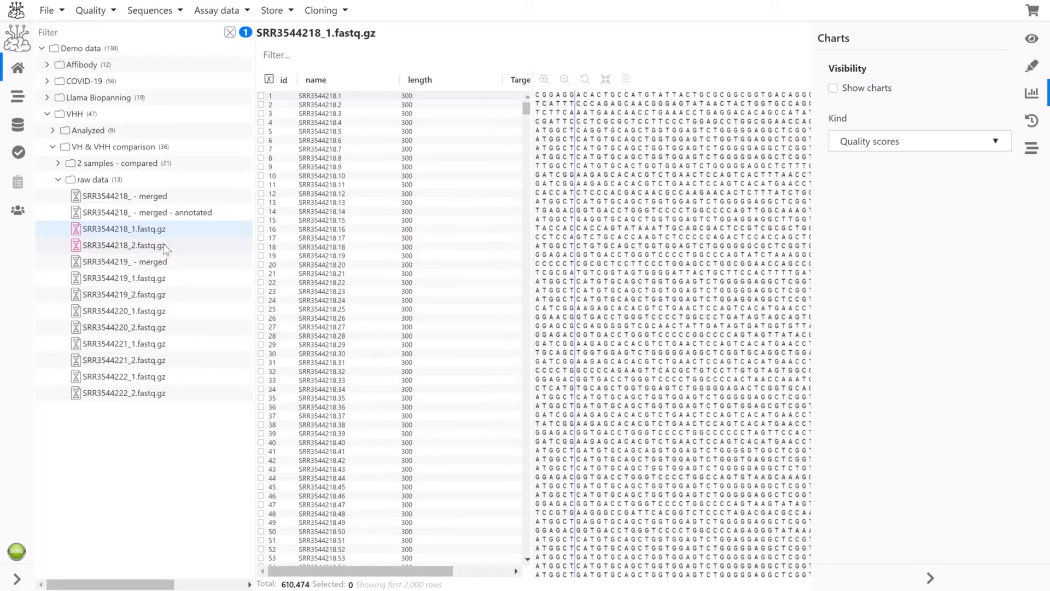
Merge the reads of SRR3544218_1.fastq.gz and SRR3544218_2.fastq.gz with overlap limits 10 and 300, and check the job list before returning to the project
left_click(160, 245, "ctrl")
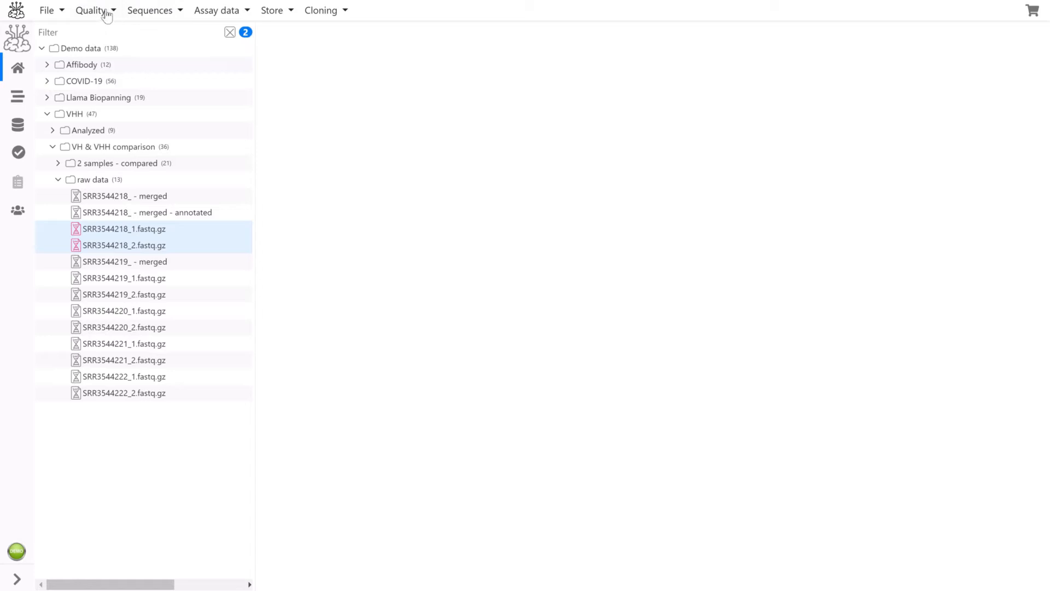
left_click(173, 13)
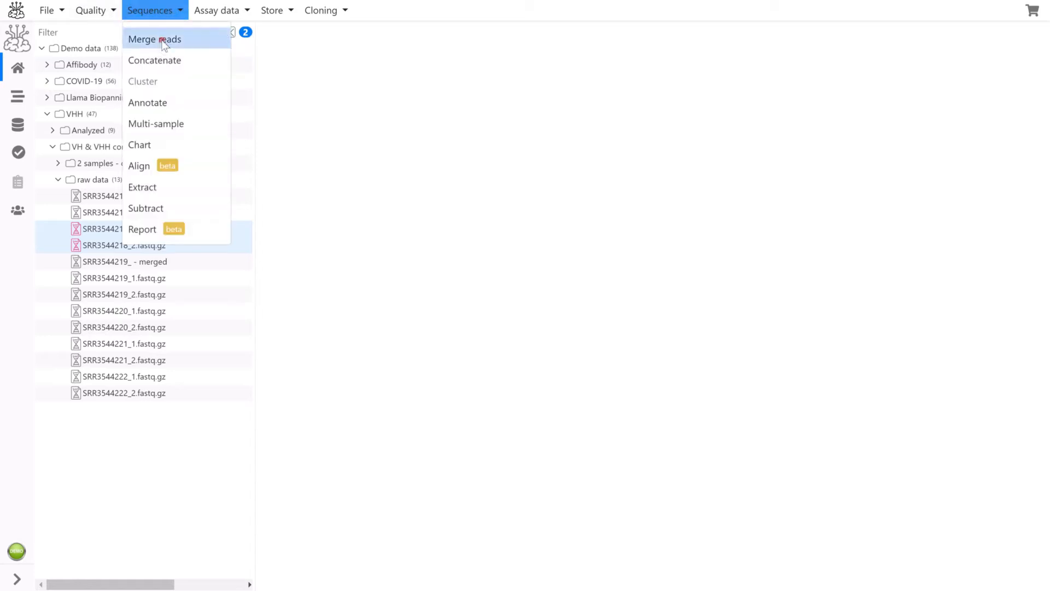
left_click(163, 43)
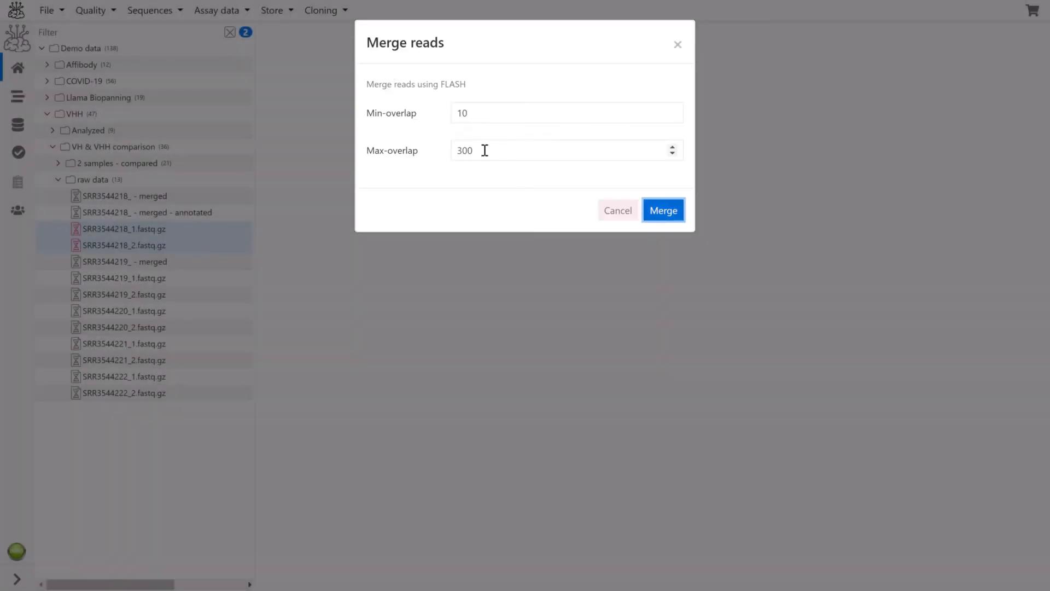
left_click(665, 212)
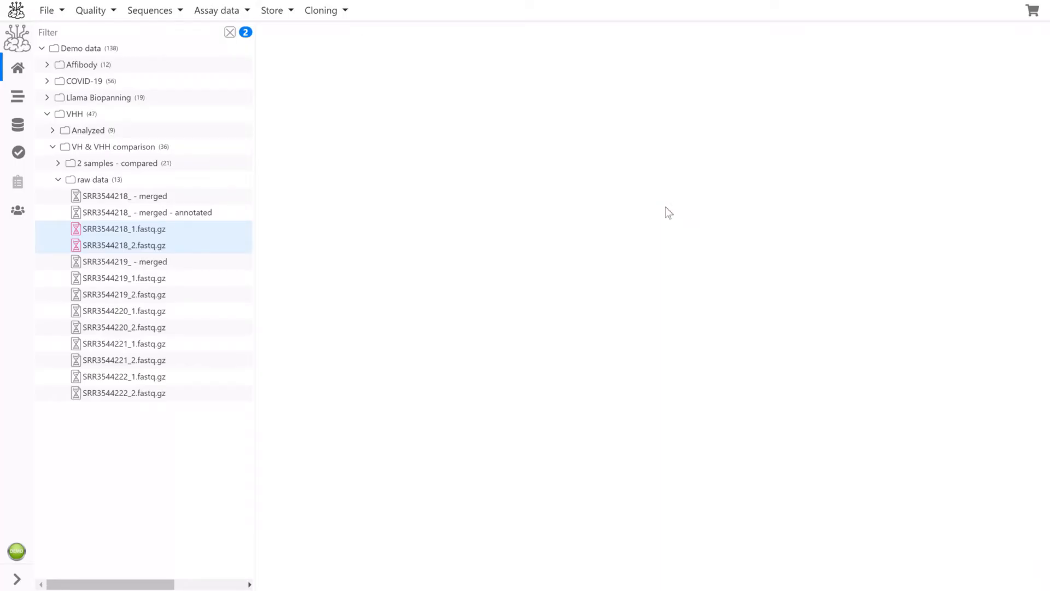
left_click(18, 152)
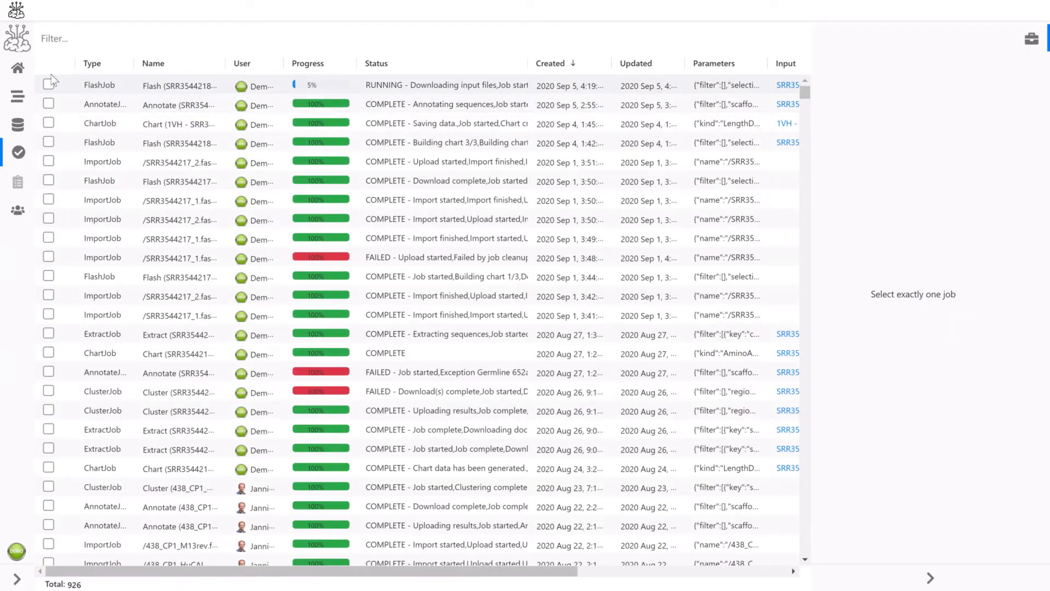
left_click(18, 68)
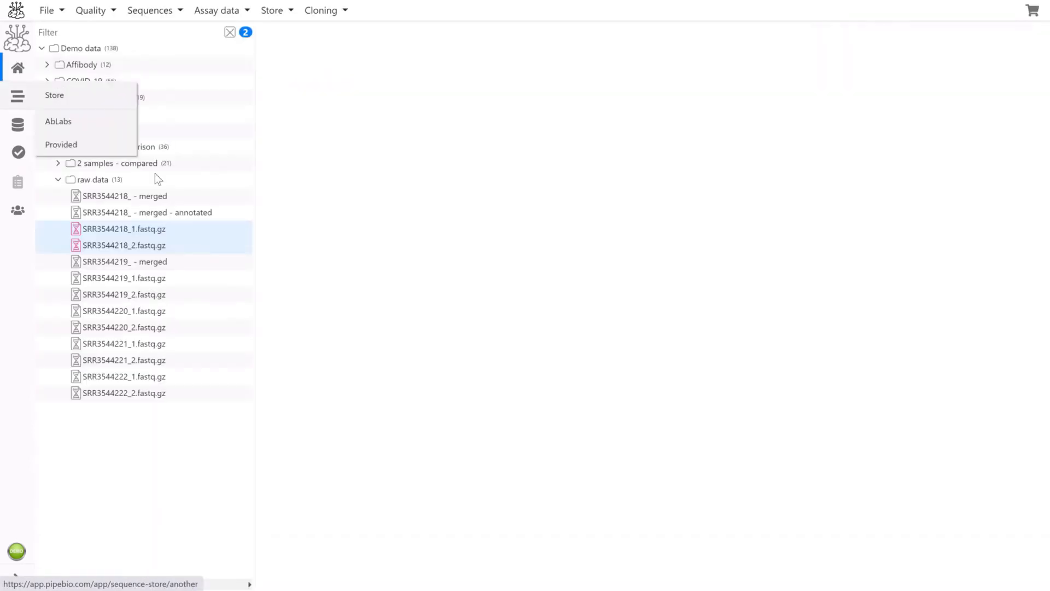
Open SRR3544218_ - merged and view its quality scores chart, leaving the chart hidden again
left_click(147, 197)
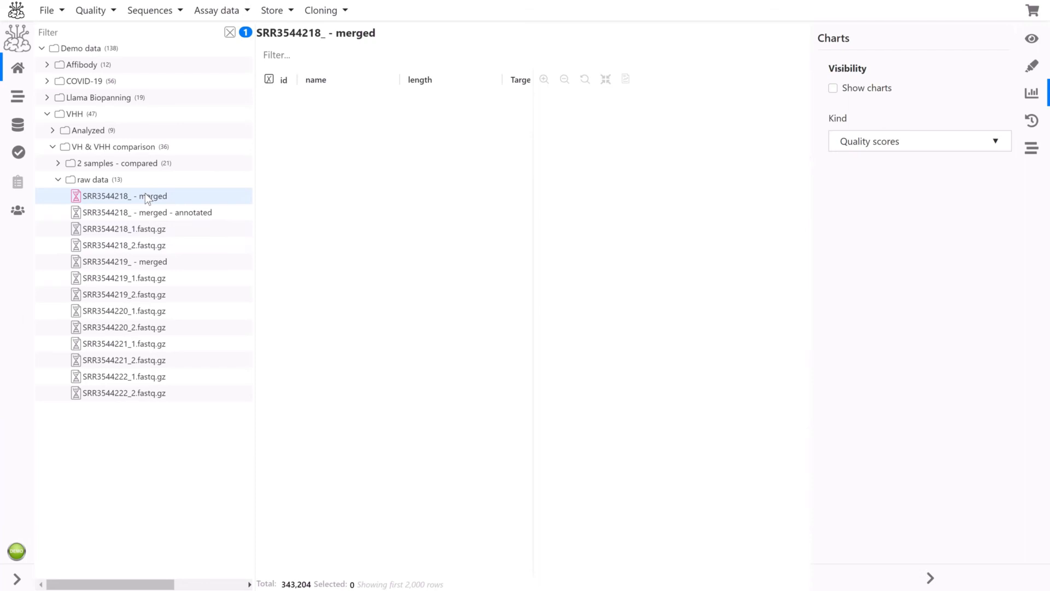
left_click(877, 91)
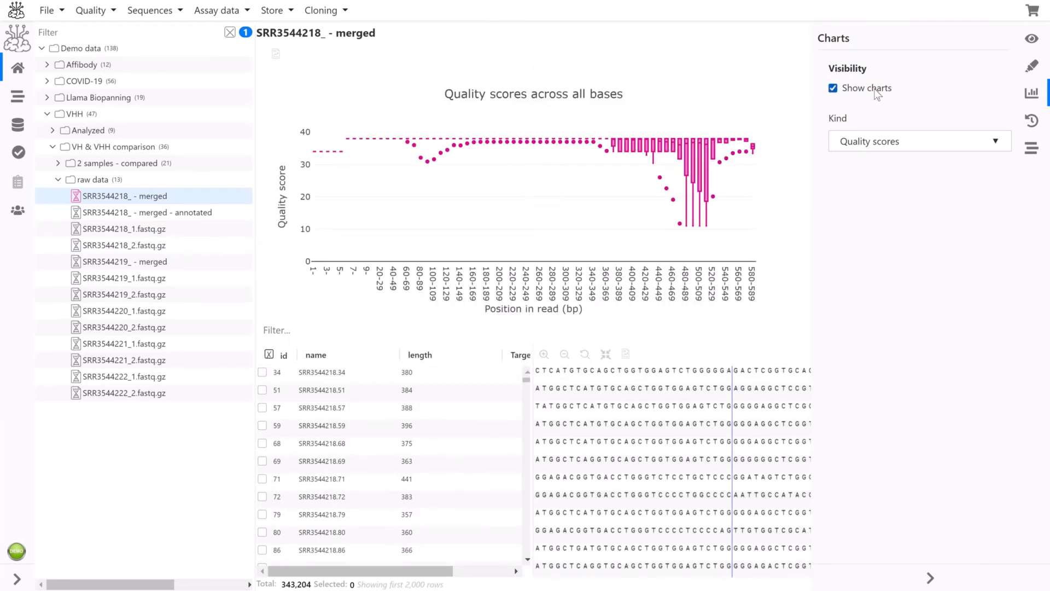
left_click(877, 91)
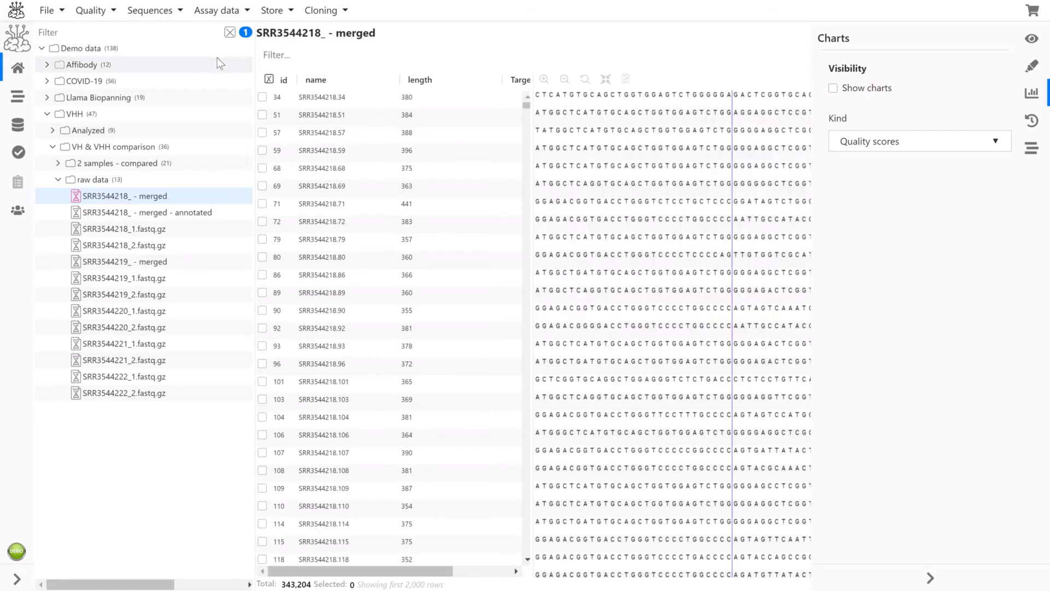
Annotate SRR3544218_ - merged with the VHH(none) scaffold, Alpaca germline and Amber readthrough - Standard + TAG->Q translation
left_click(164, 18)
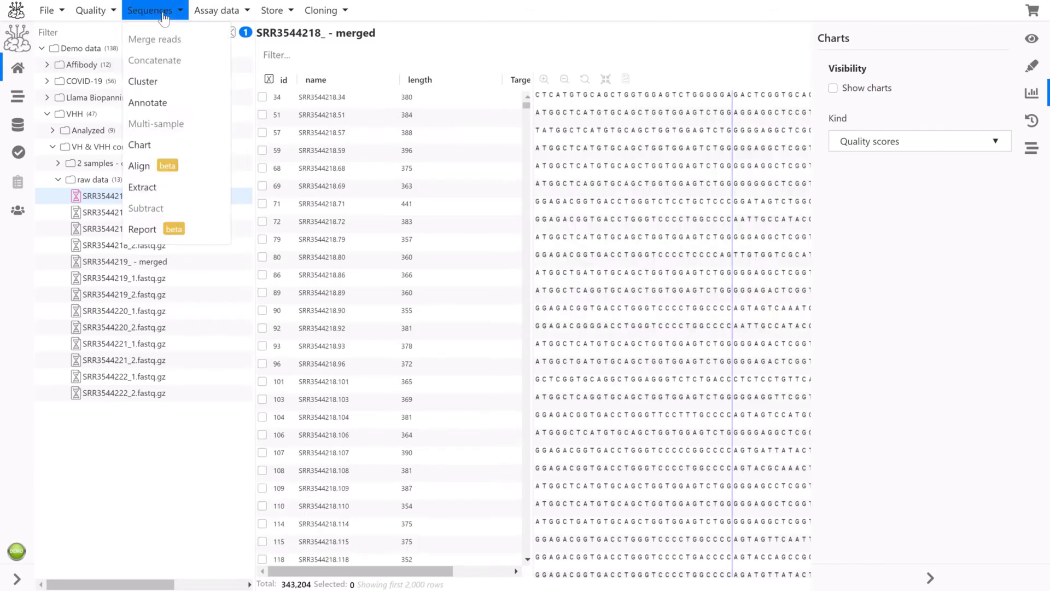
left_click(155, 107)
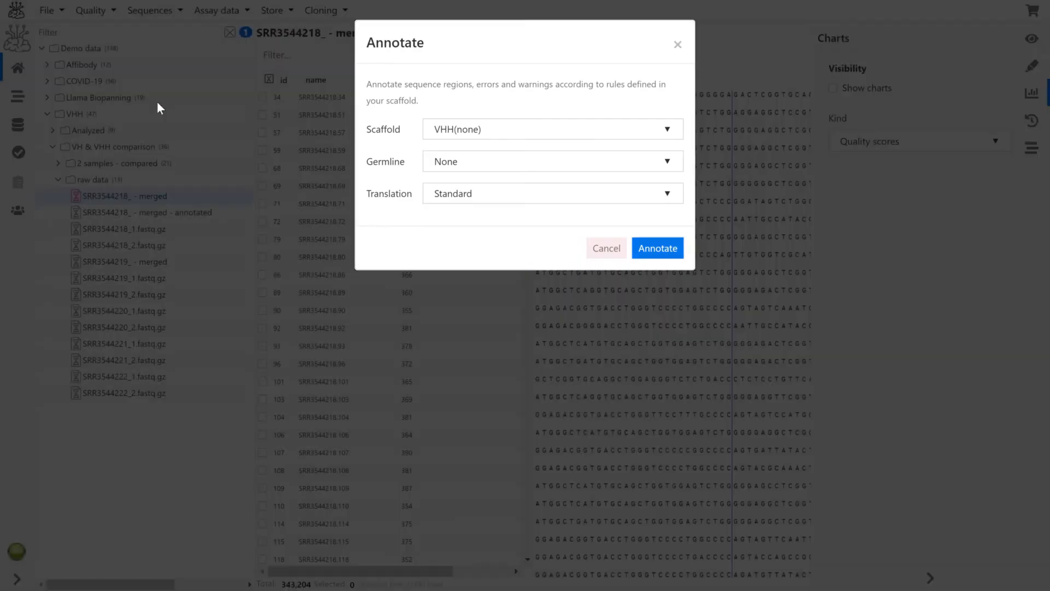
left_click(471, 163)
left_click(446, 215)
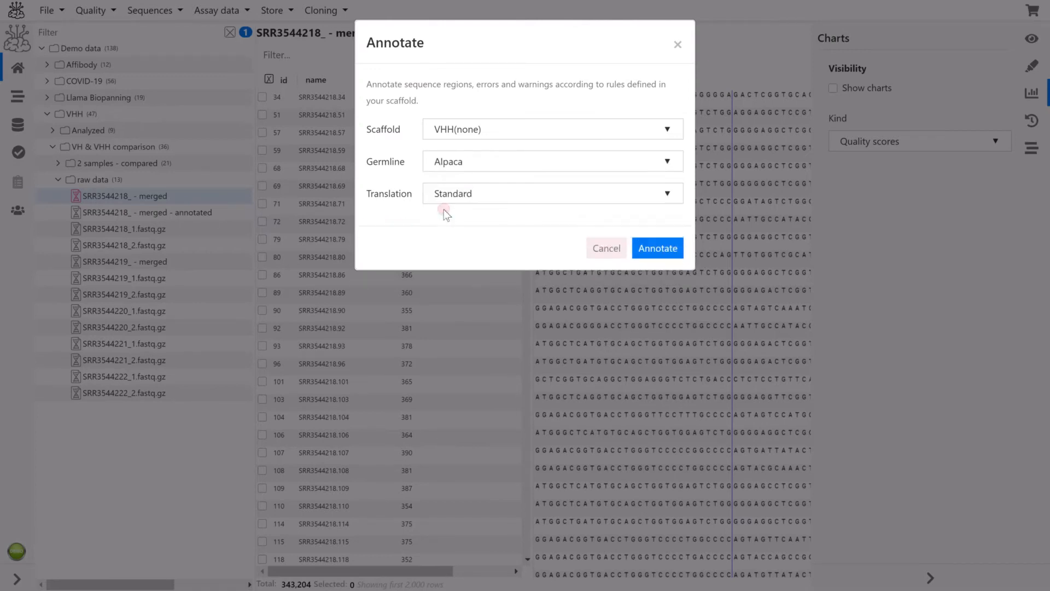
left_click(478, 197)
left_click(501, 245)
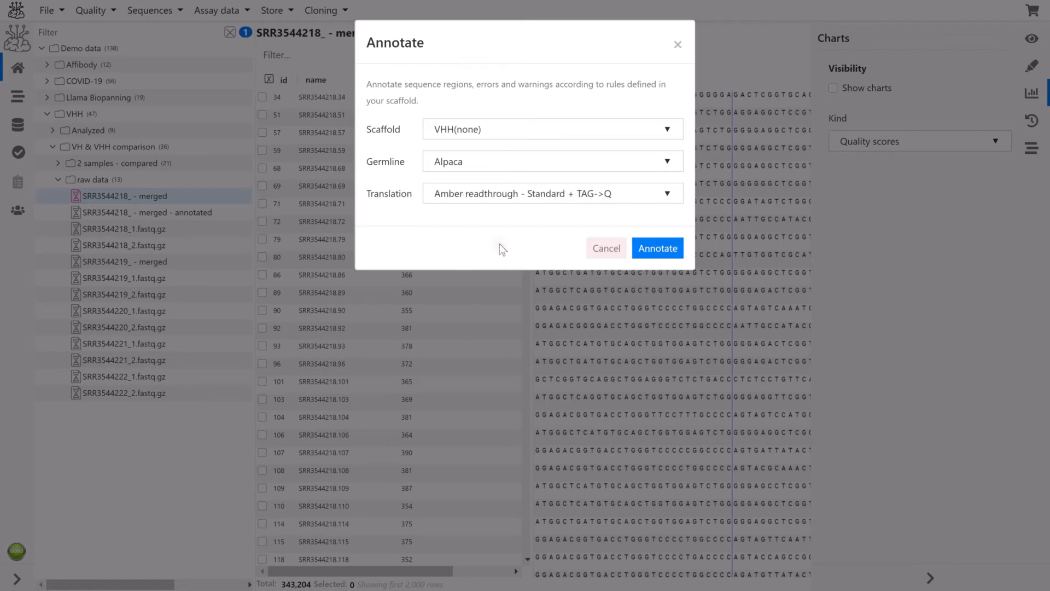
left_click(658, 248)
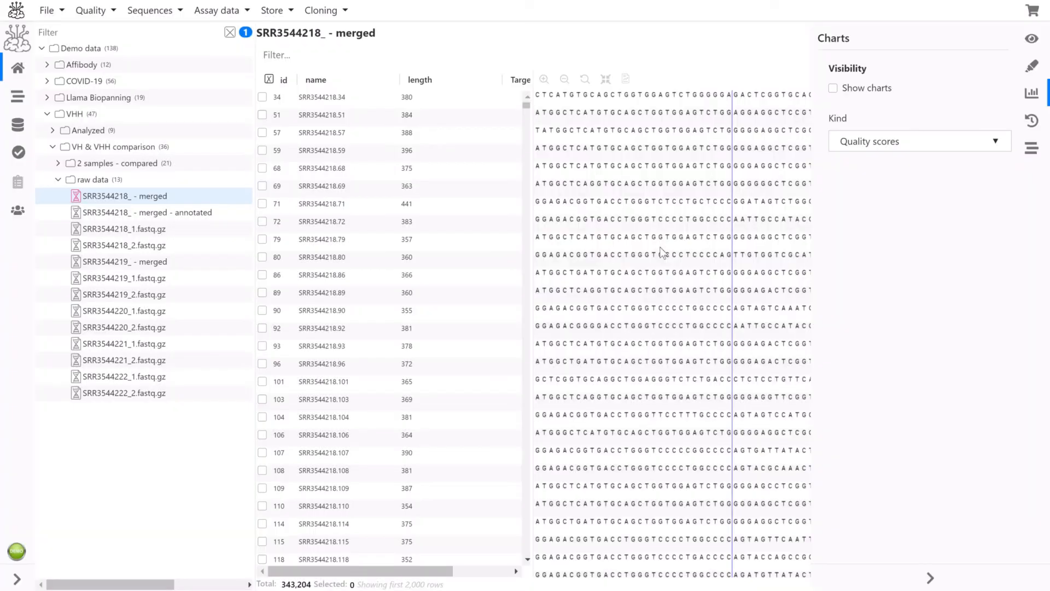
Open SRR3544218_ - merged - annotated, hide the project tree, show the status charts and filter to sequences with status CORRECT
left_click(154, 214)
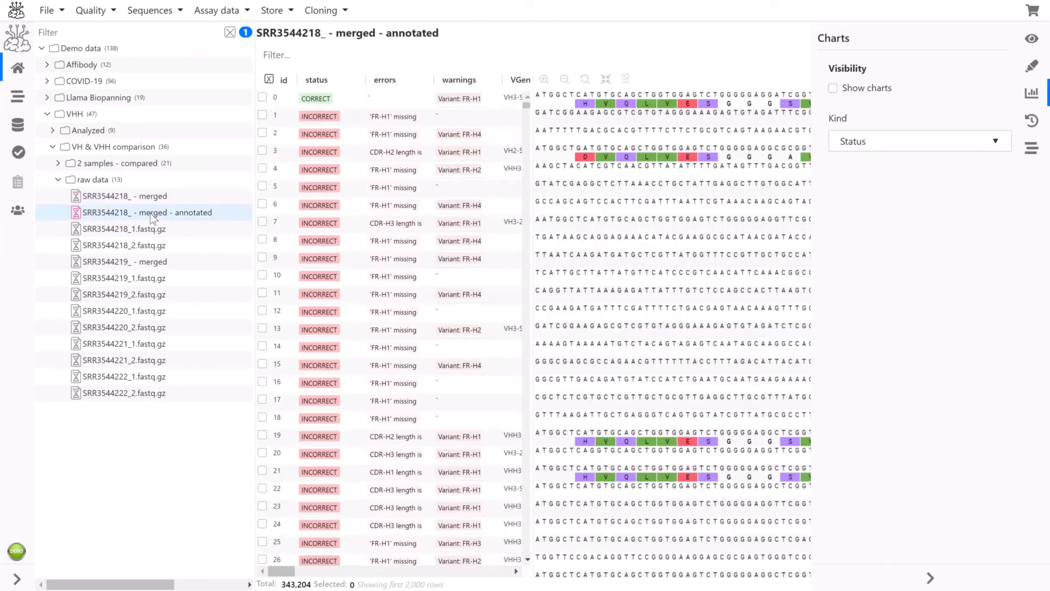
left_click(21, 71)
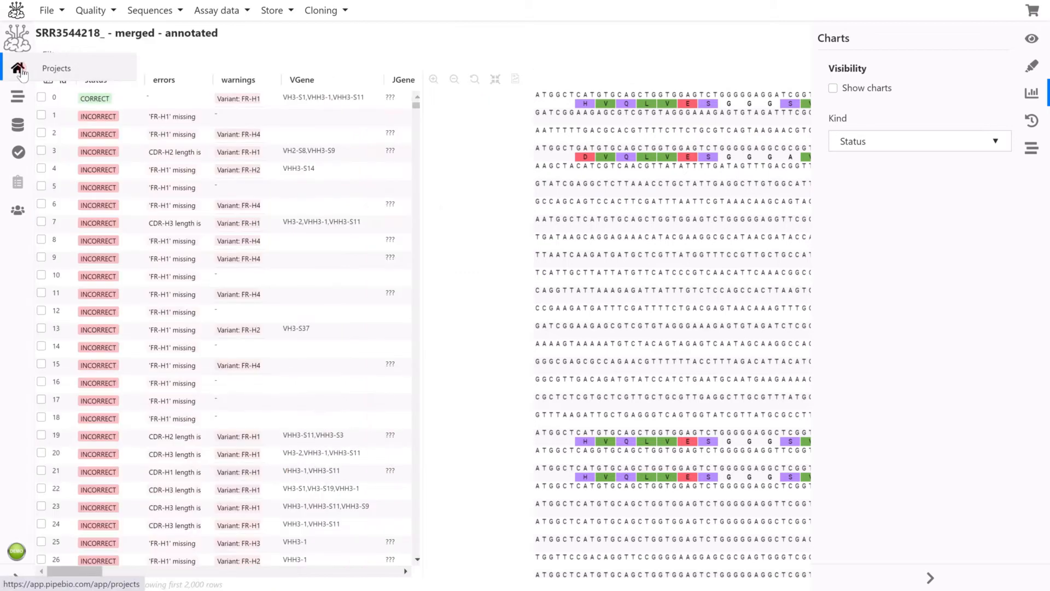
left_click(885, 97)
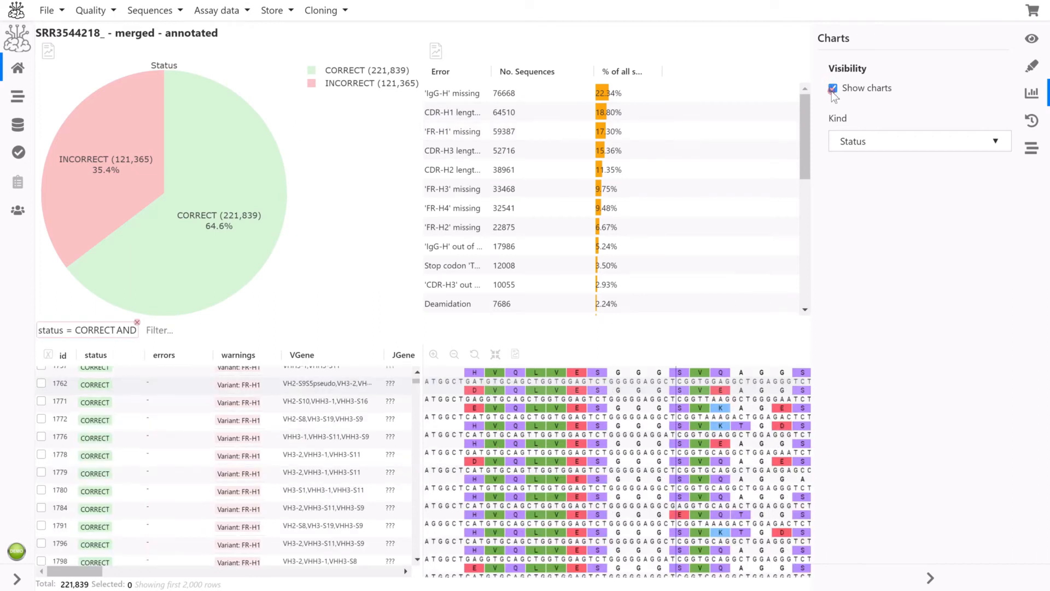
Hide the charts to examine the filtered sequences and their translations along their length, and show the charts again
left_click(833, 89)
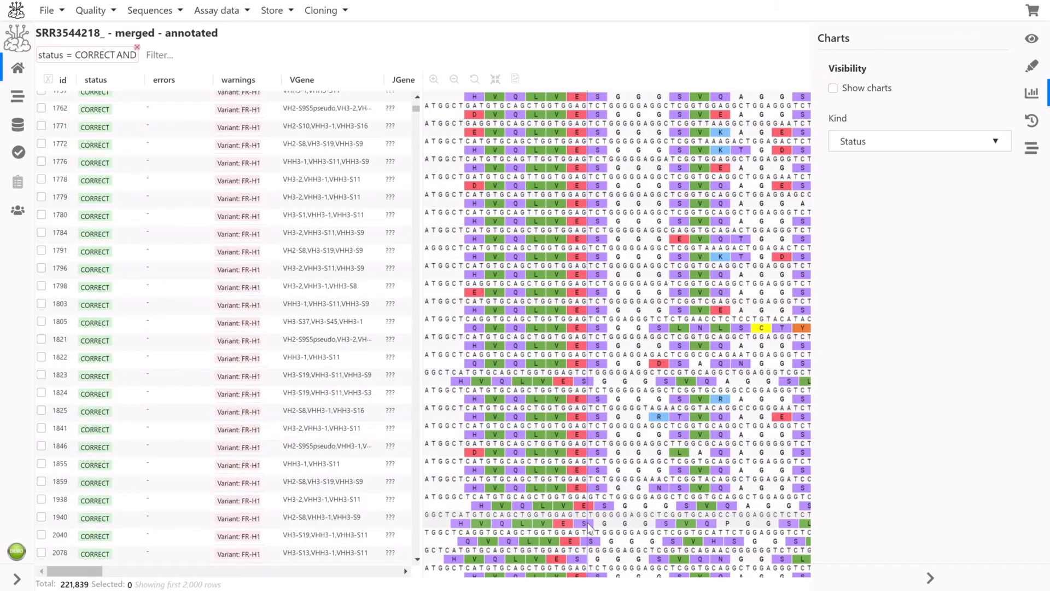
scroll(589, 526, "right", 10)
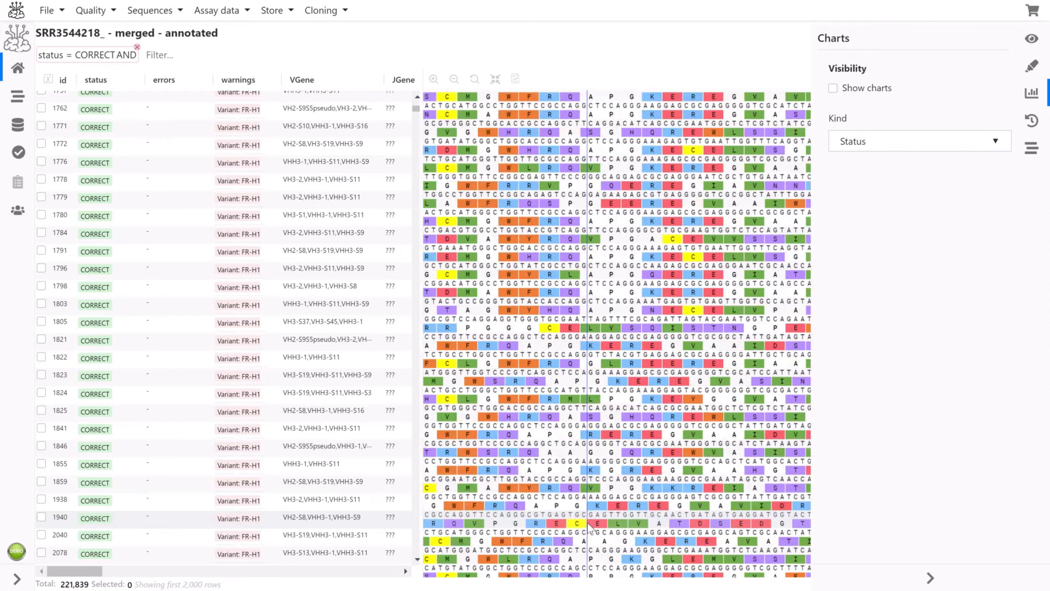
scroll(589, 526, "right", 10)
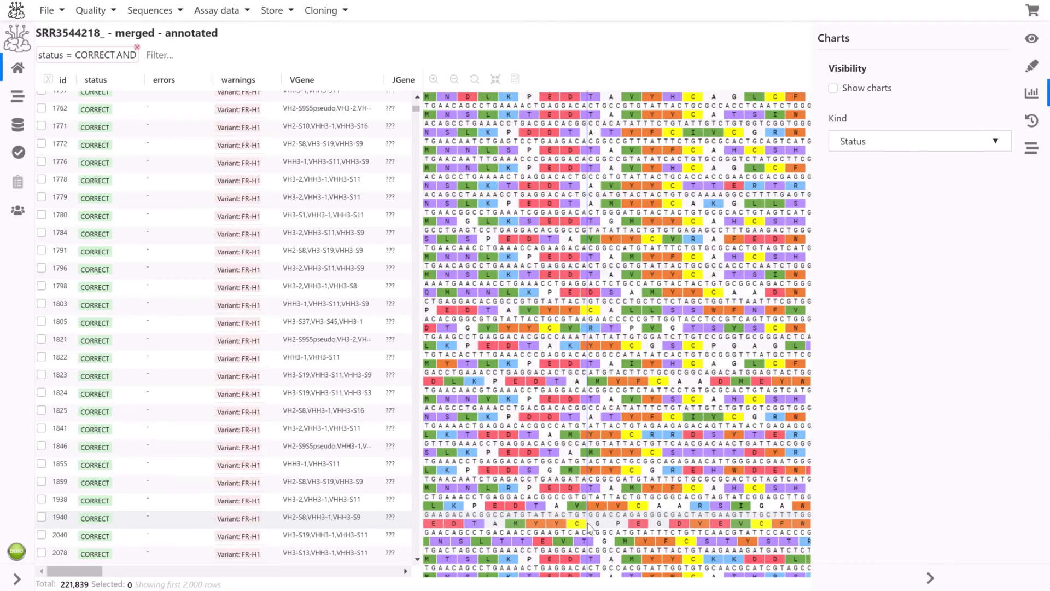
left_click(850, 86)
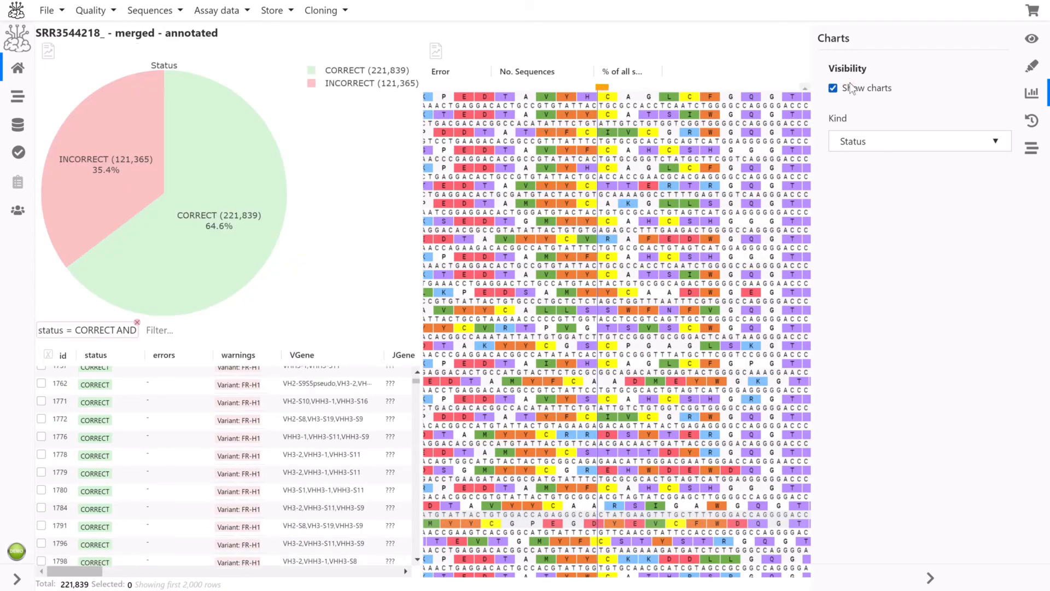
Filter the annotated sequences to those with cdrh3Length greater than 4
left_click_drag(85, 574, 180, 579)
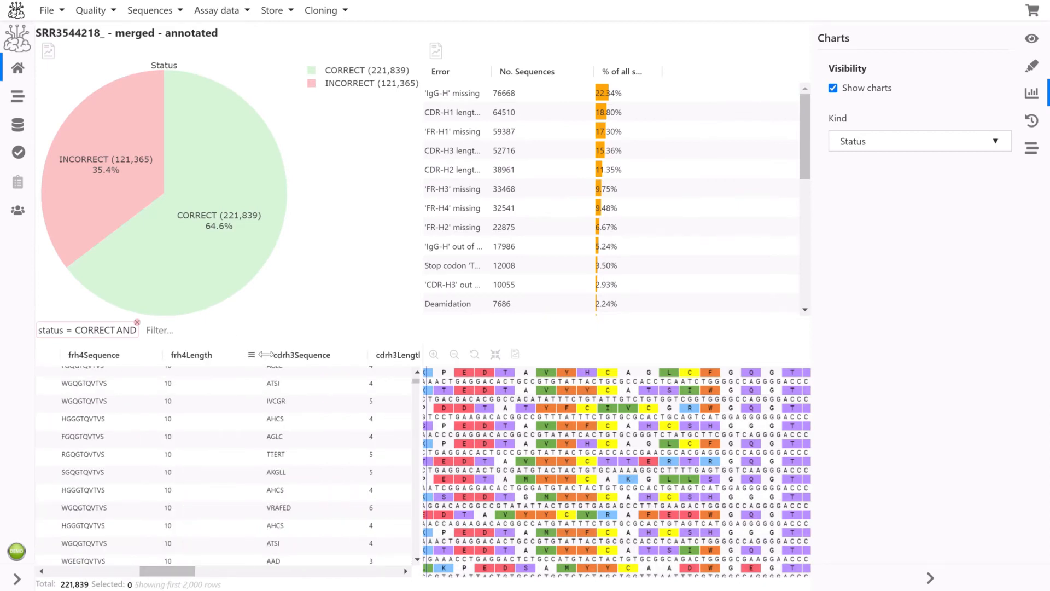
left_click_drag(176, 570, 187, 569)
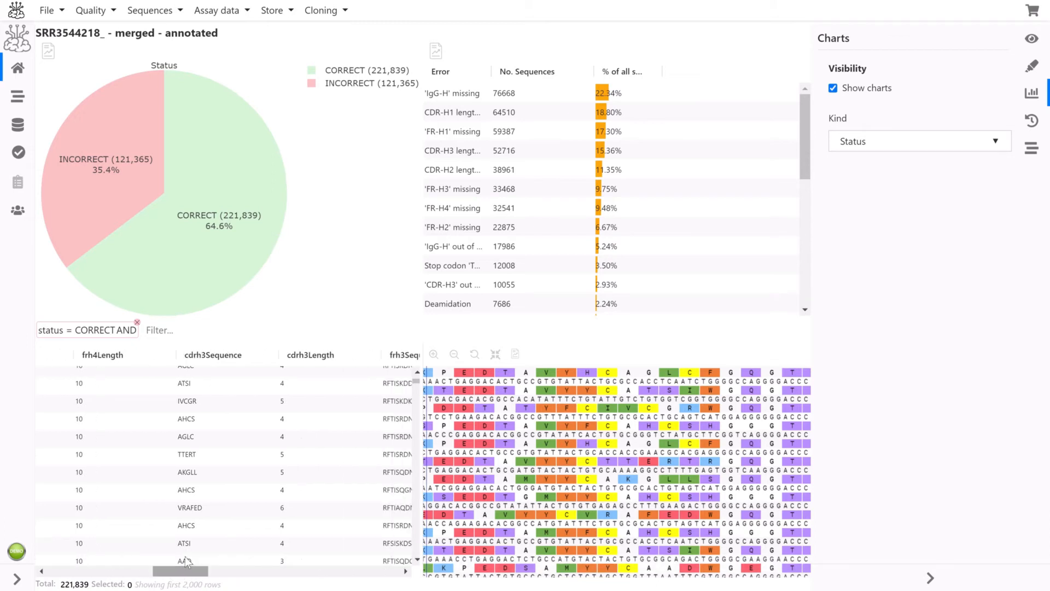
right_click(295, 490)
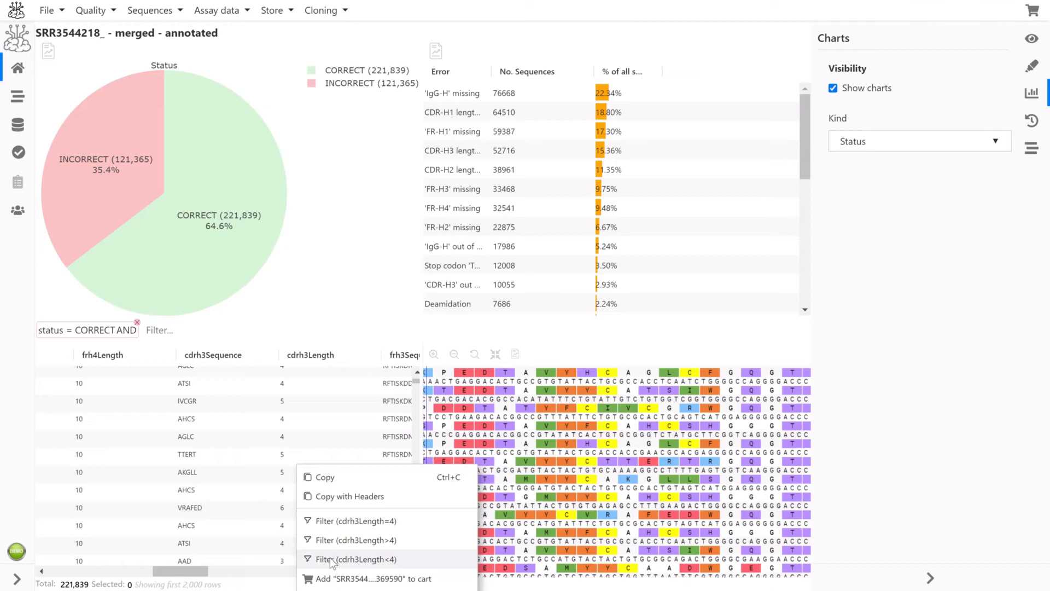
left_click(335, 540)
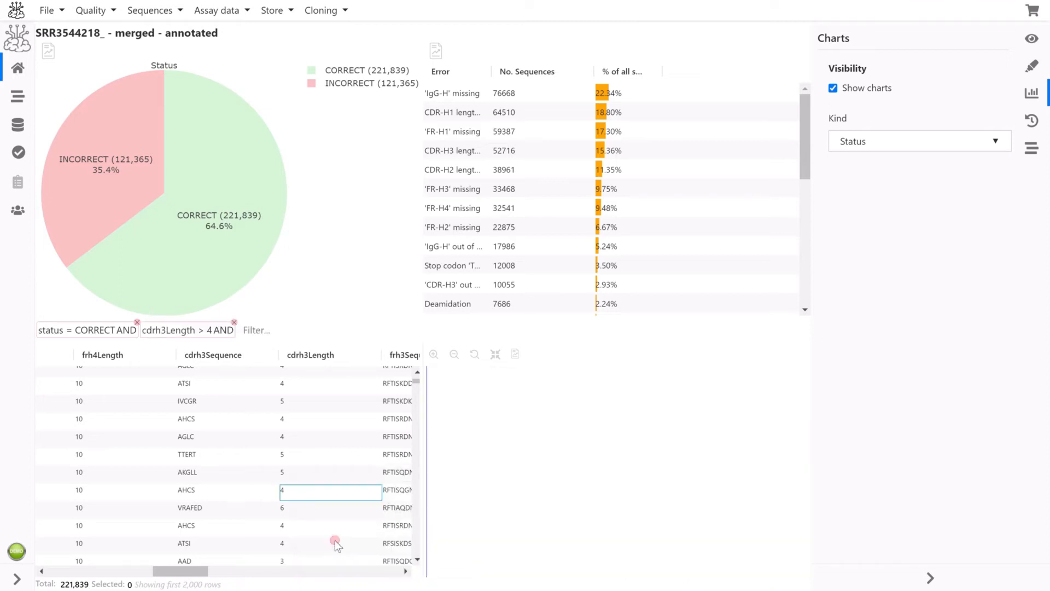
Add a filter limiting the annotated sequences to those with cdrh3Length less than 35
left_click(282, 330)
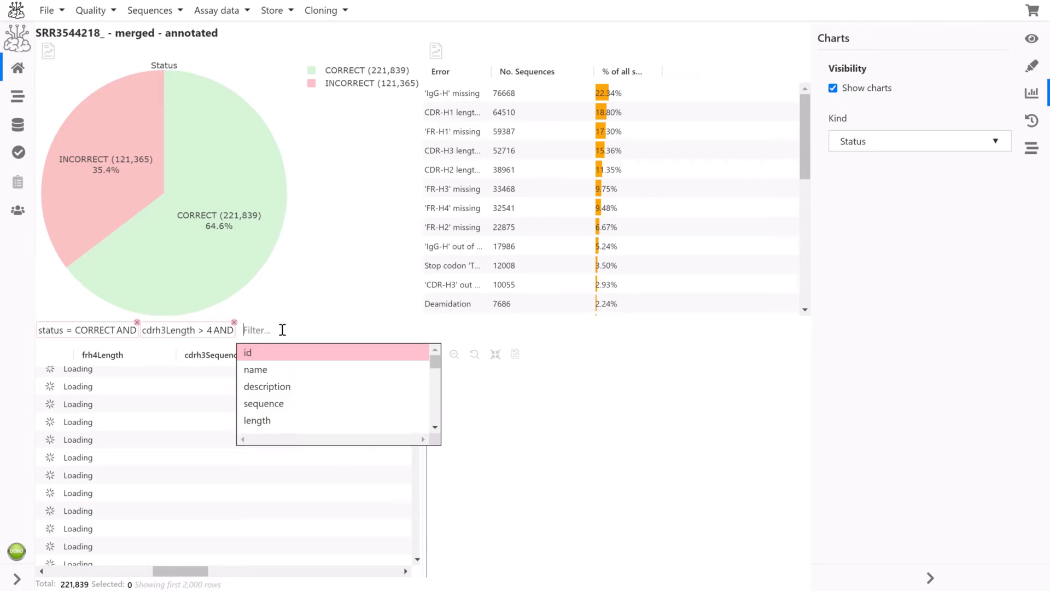
type("cd")
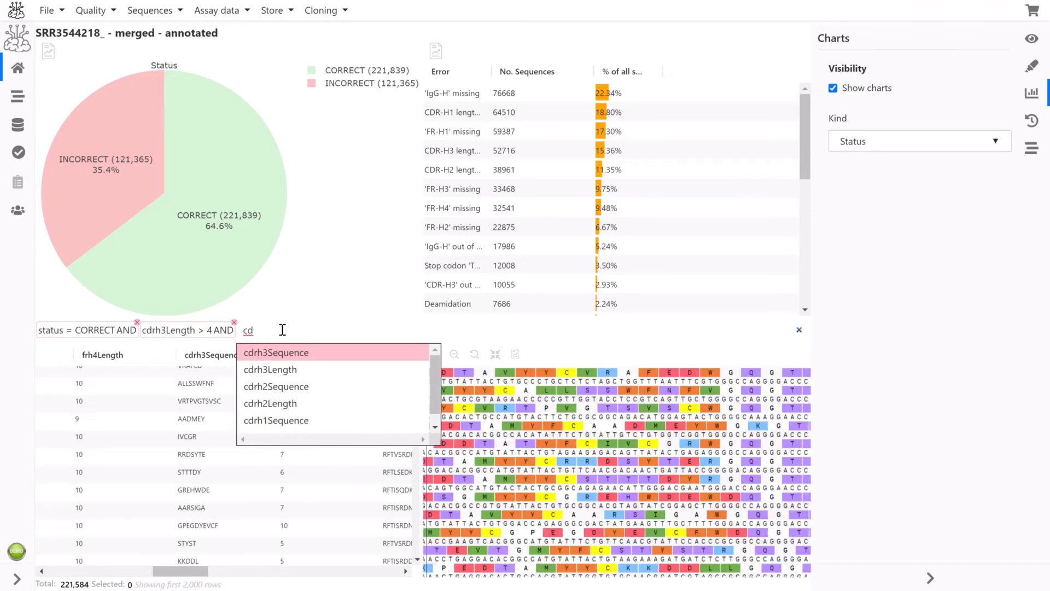
key("Down")
key("Down")
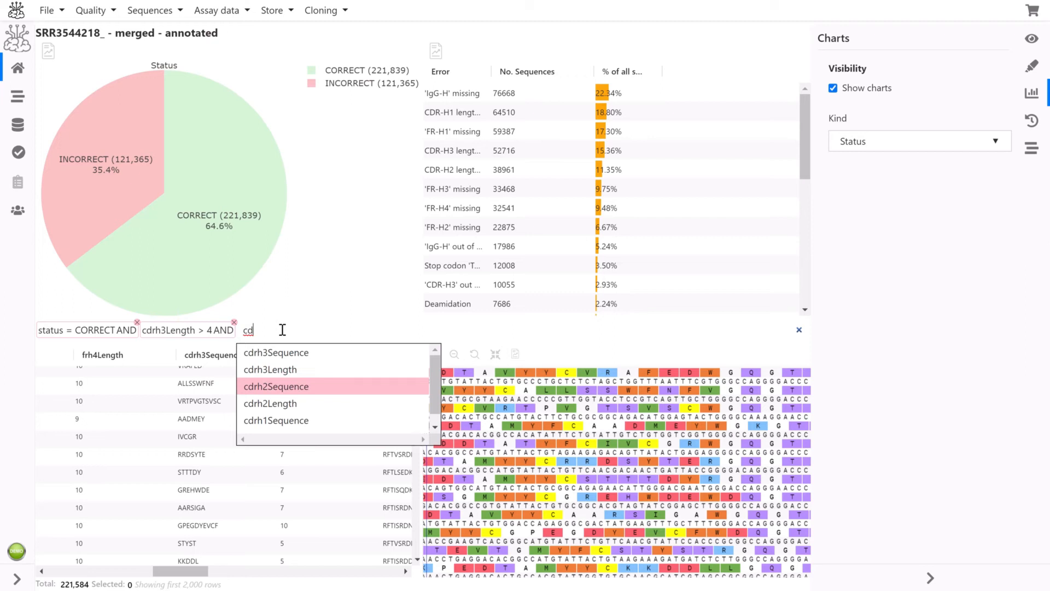
key("Up")
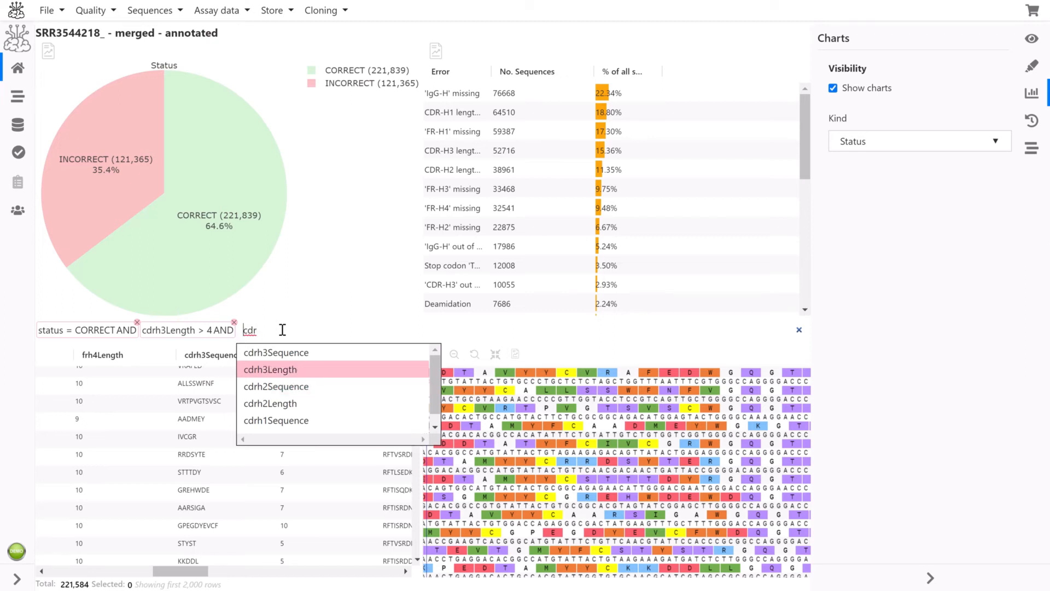
key("Return")
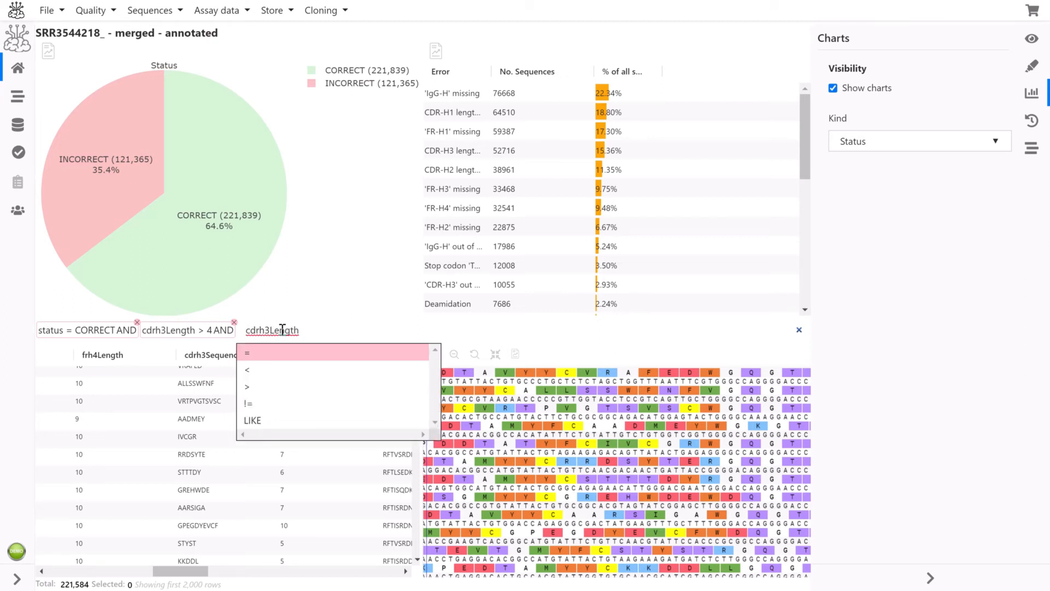
type(">")
key("BackSpace")
type("< ")
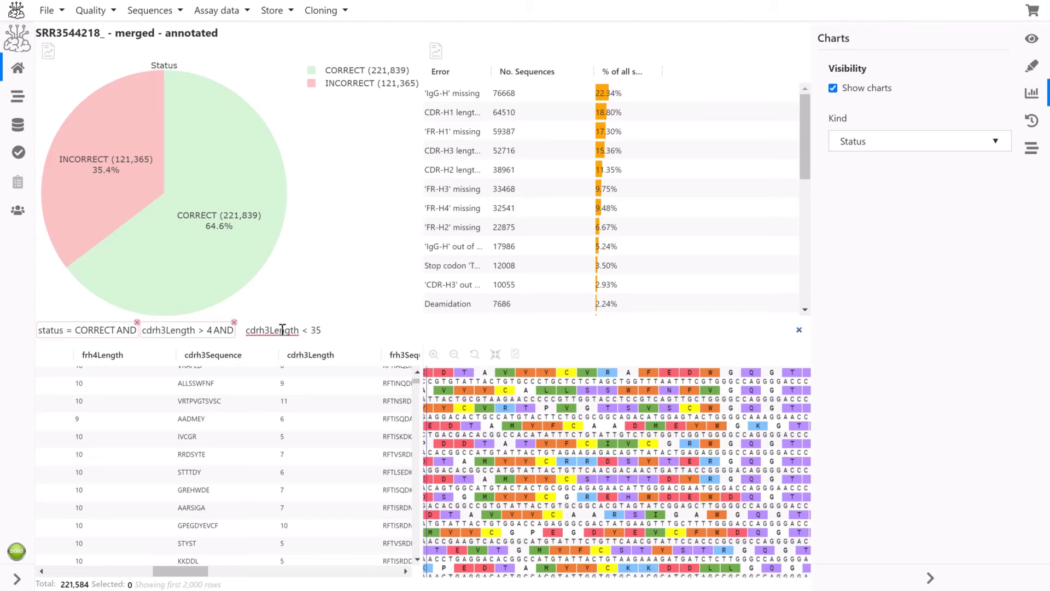
type("35")
key("Return")
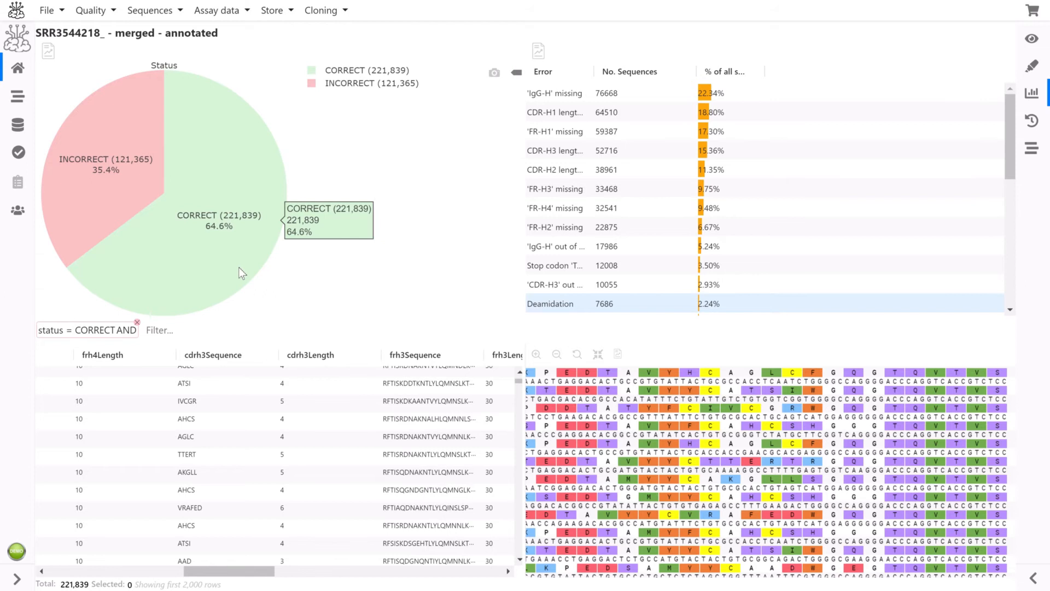
Make a Length Distribution chart of the CDRH3 region for the sequences with status CORRECT
left_click(160, 16)
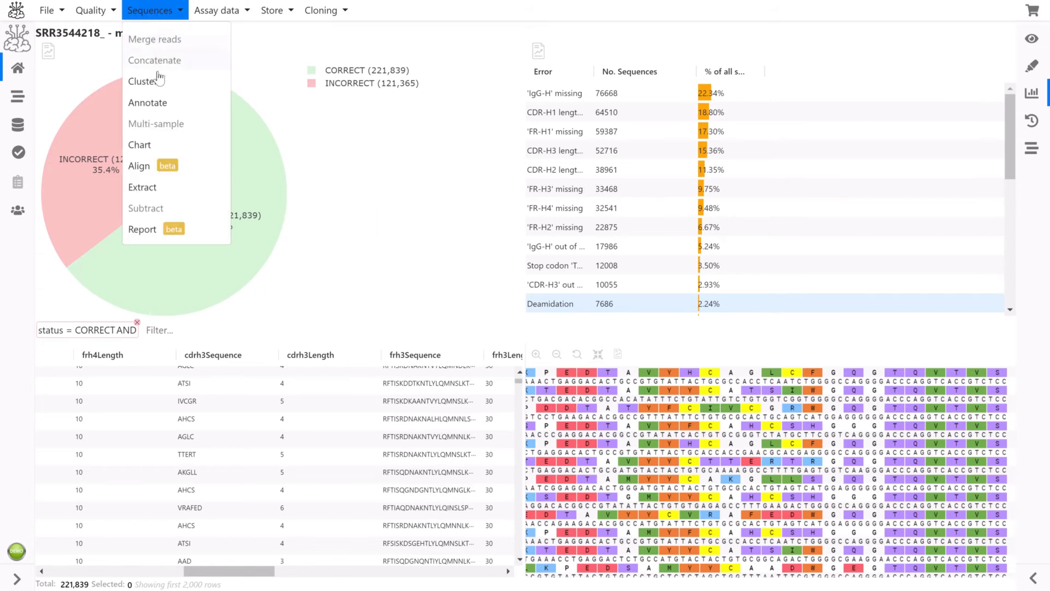
left_click(145, 145)
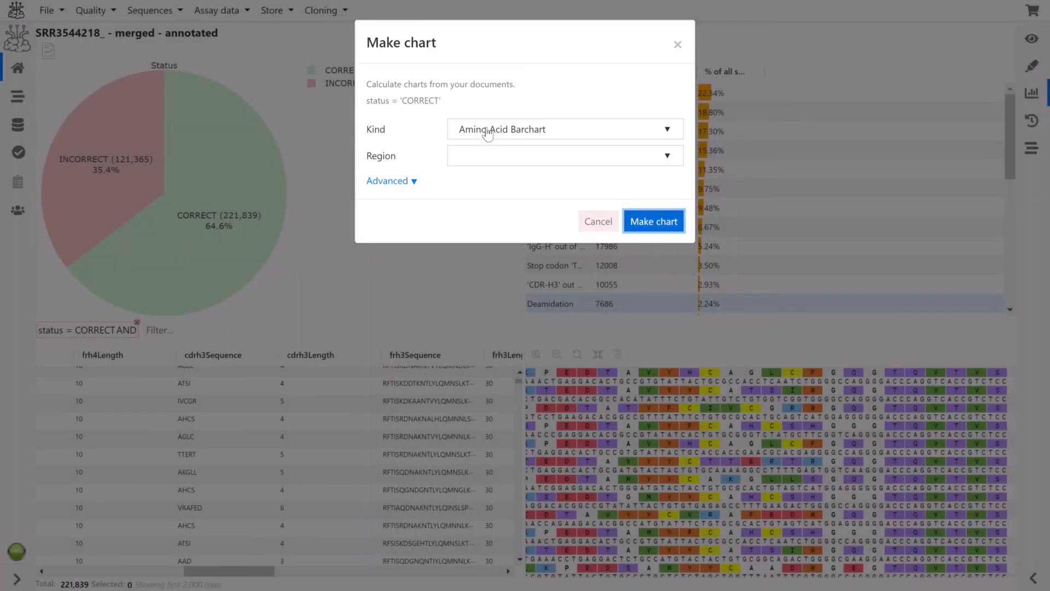
left_click(486, 129)
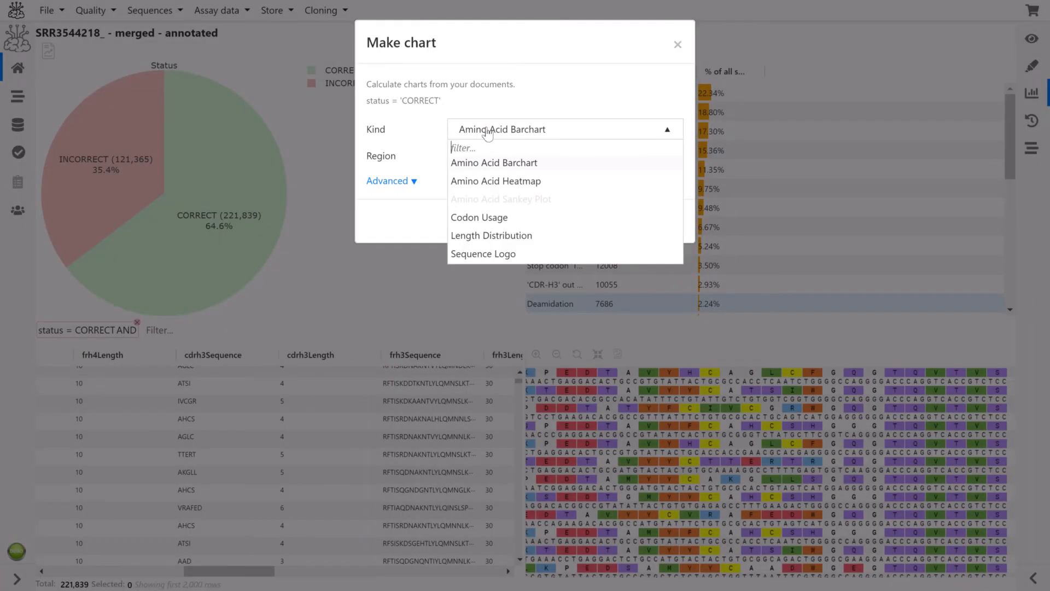
left_click(485, 235)
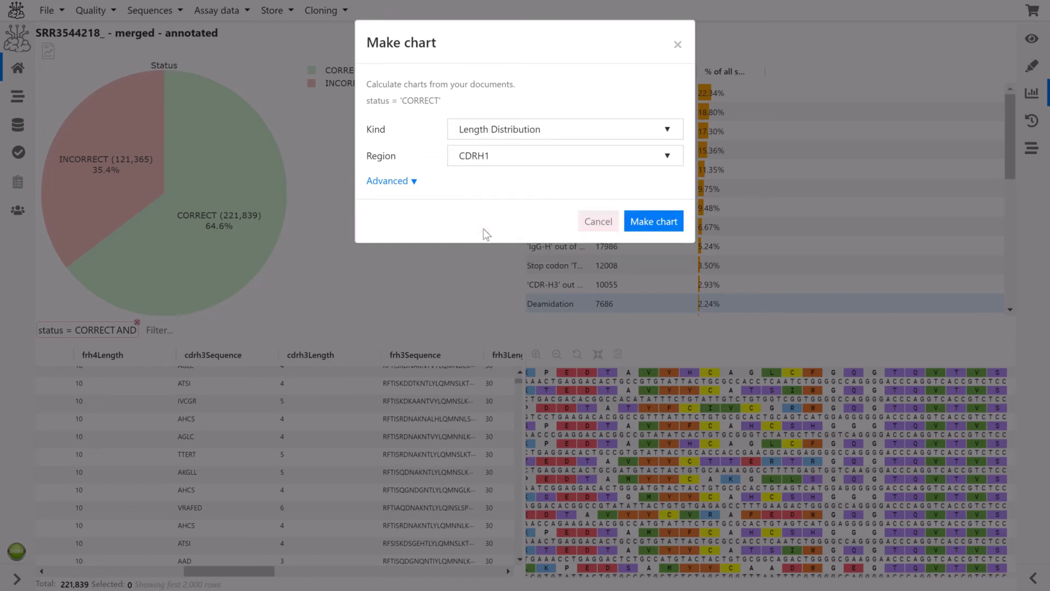
left_click(485, 158)
left_click(476, 244)
left_click(652, 225)
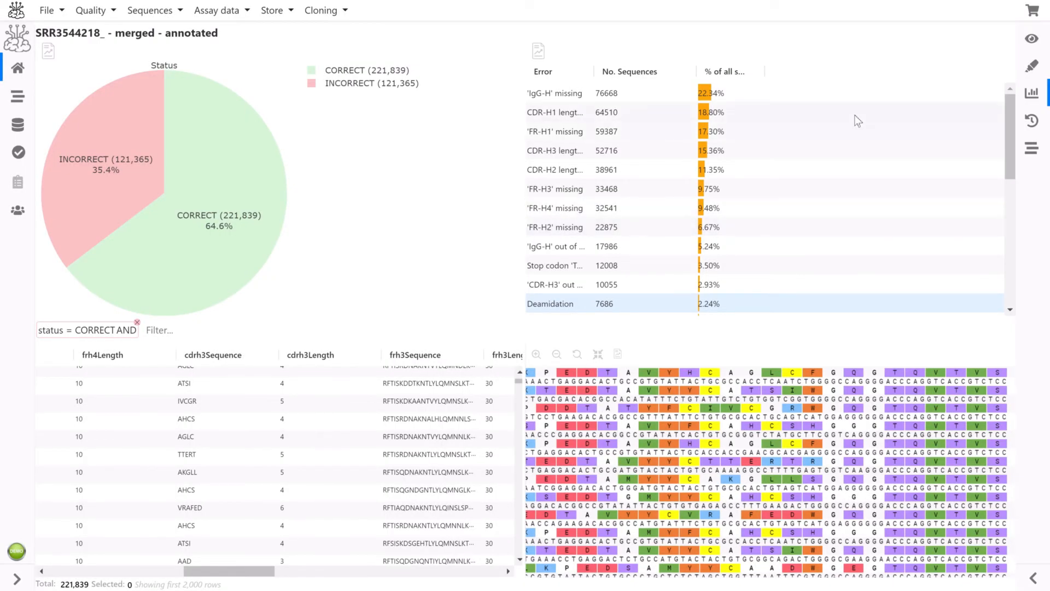
Display the Length Distribution chart and use it to filter to correct sequences with a CDRH3 length of 19
left_click(1033, 94)
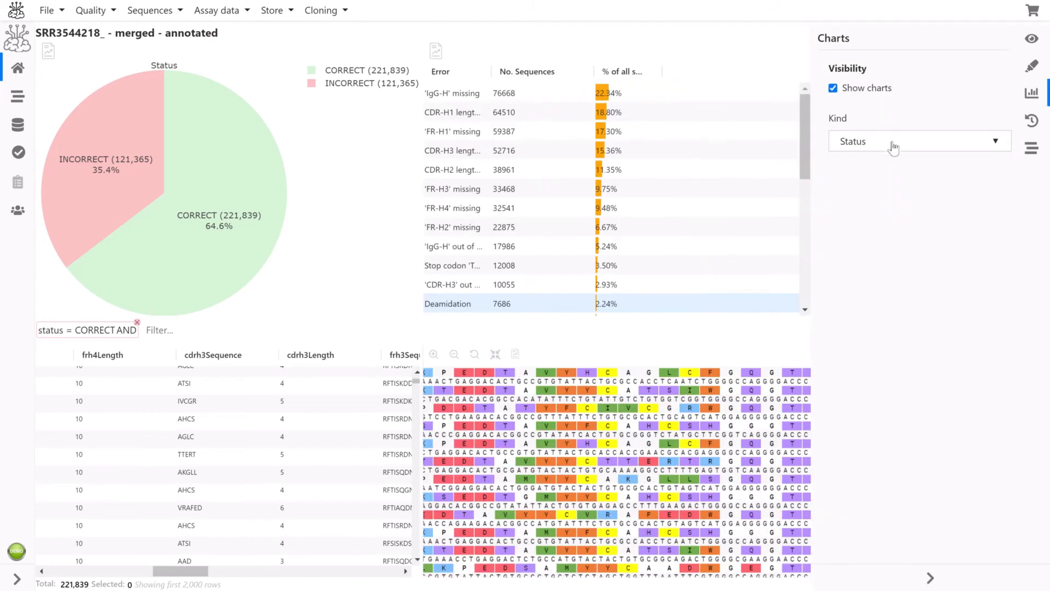
left_click(873, 141)
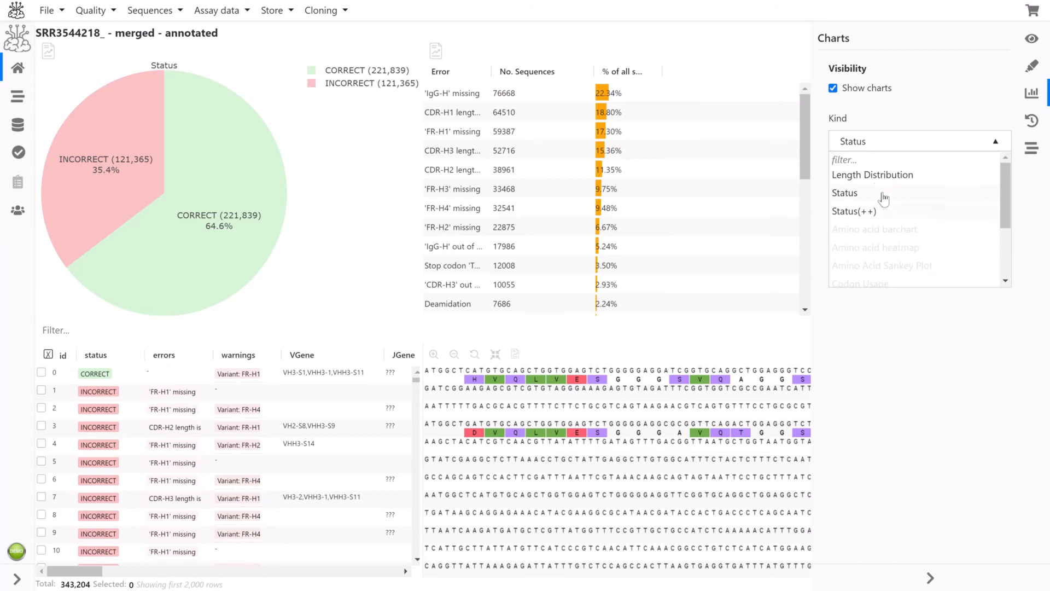
left_click(875, 175)
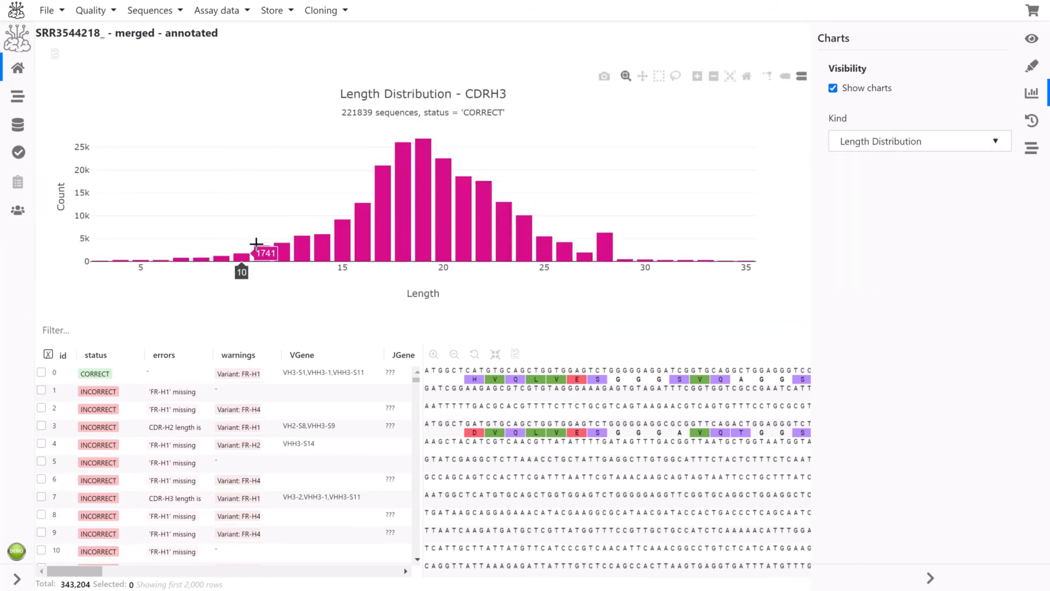
left_click(427, 232)
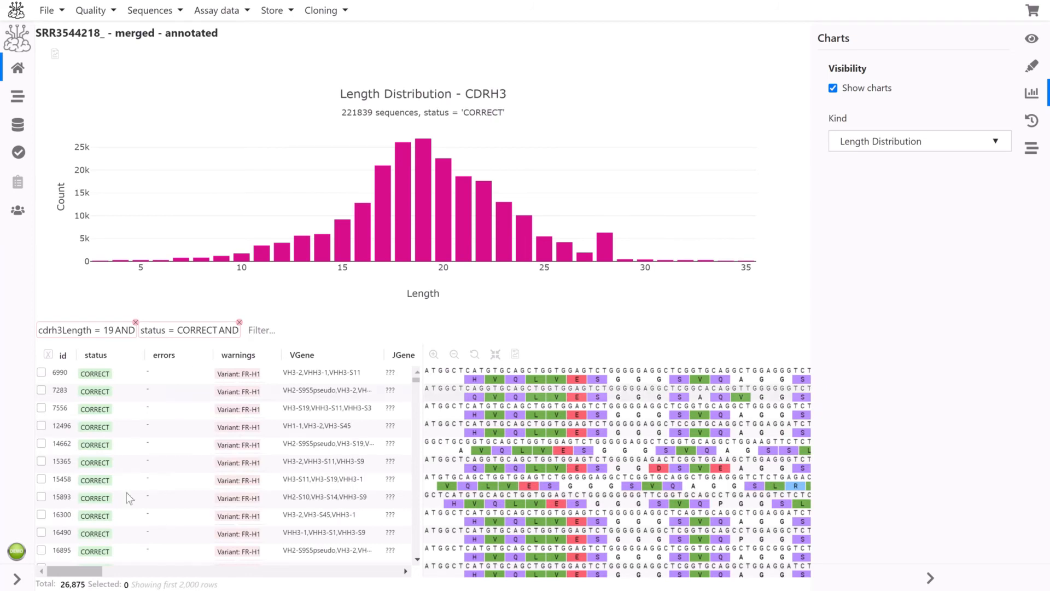
Make an Amino Acid Barchart of the CDR-H3 region for the filtered sequences
left_click(154, 15)
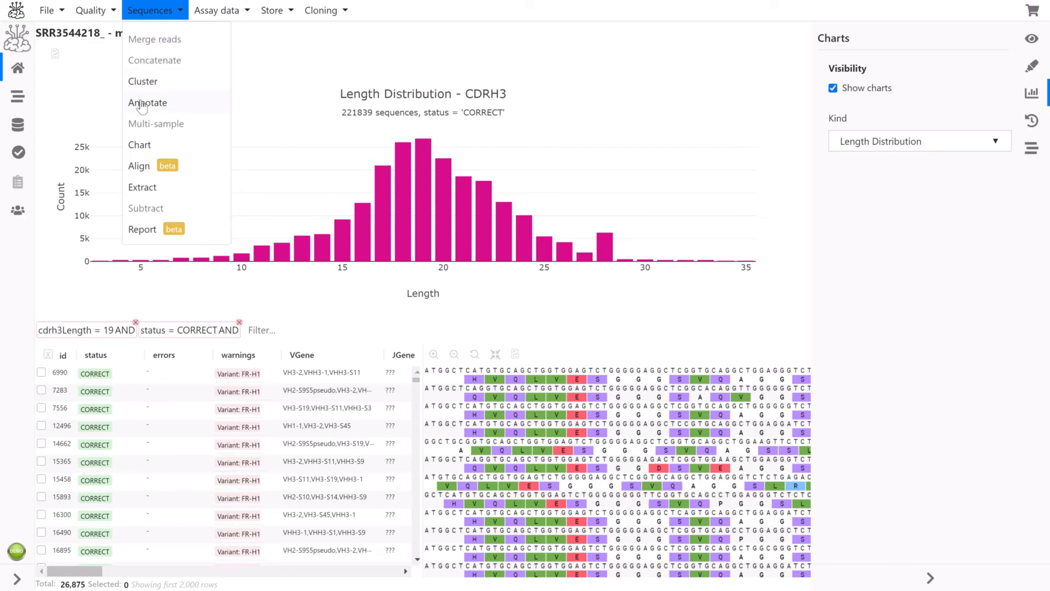
left_click(137, 145)
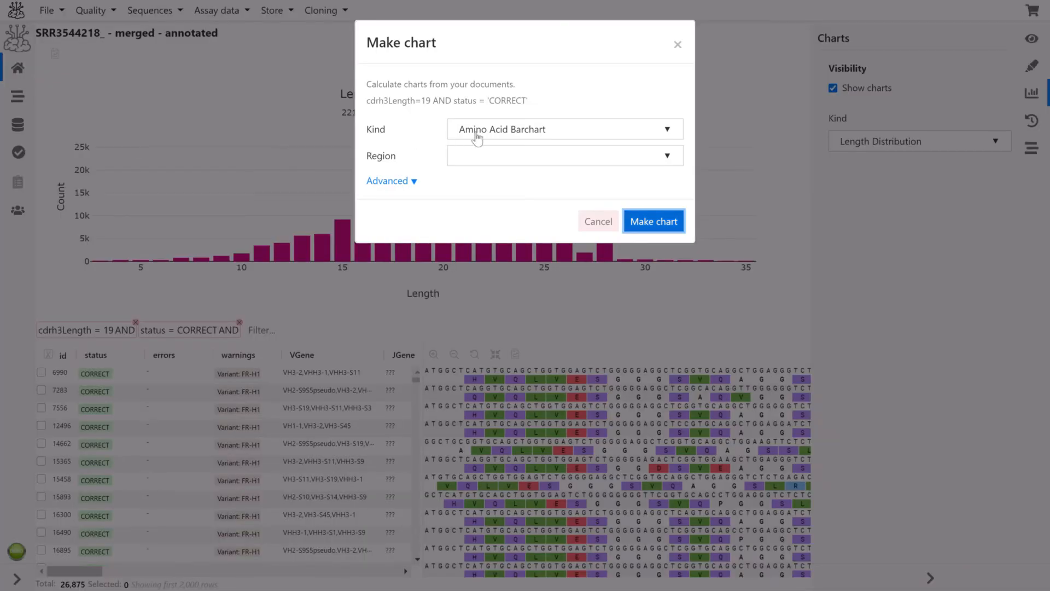
left_click(471, 157)
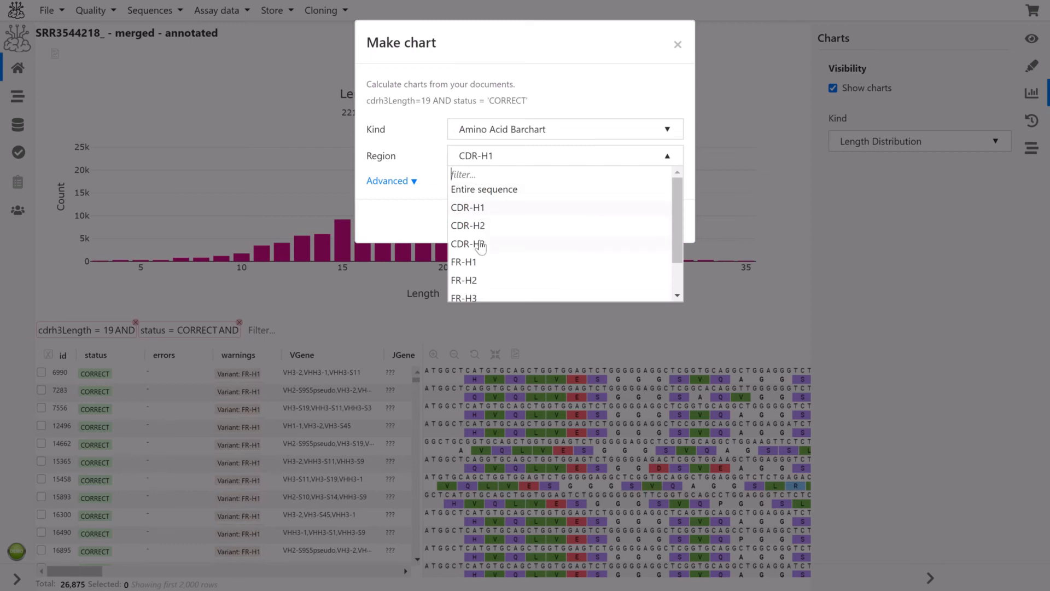
left_click(480, 245)
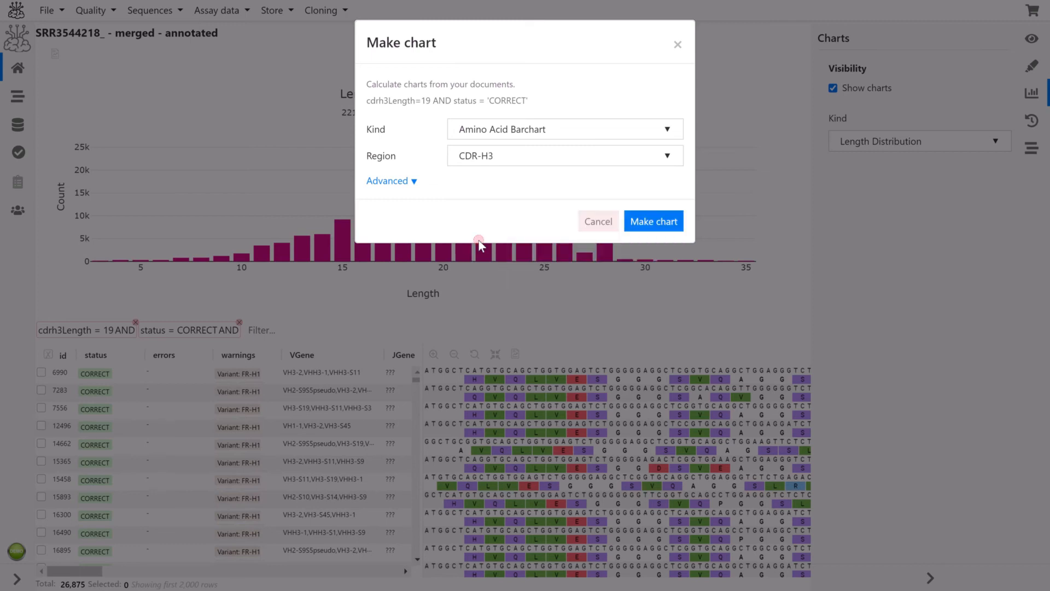
left_click(656, 223)
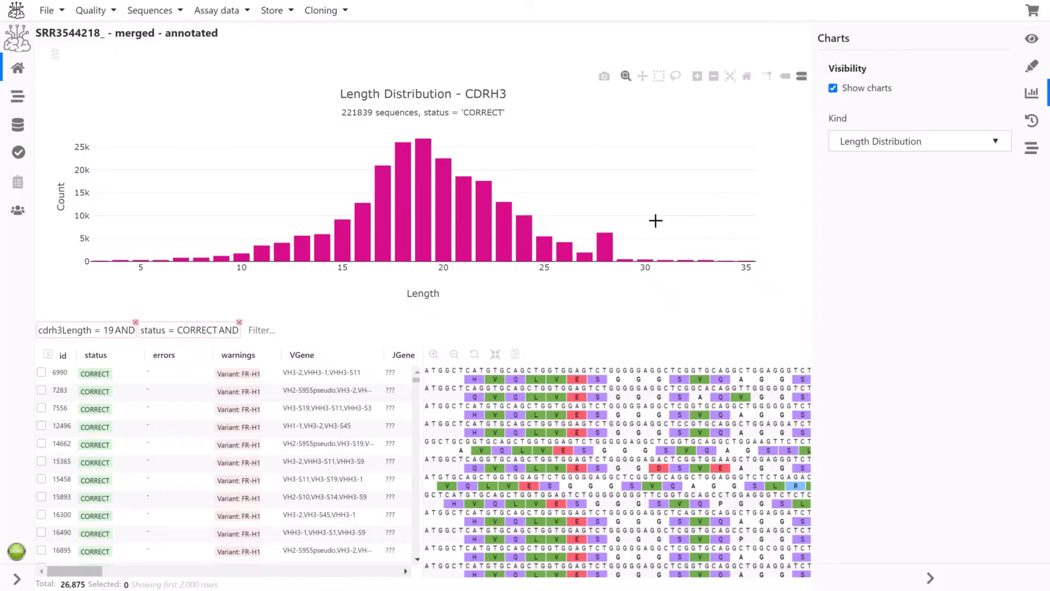
Display the amino acid barchart, examining it in tabular form before returning to the graph
left_click(897, 141)
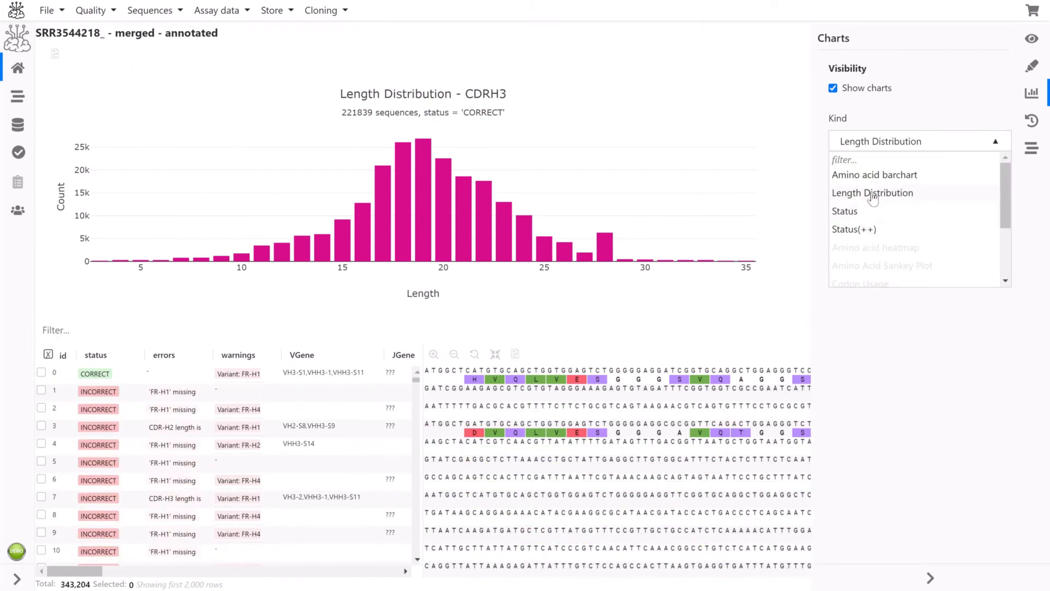
left_click(875, 175)
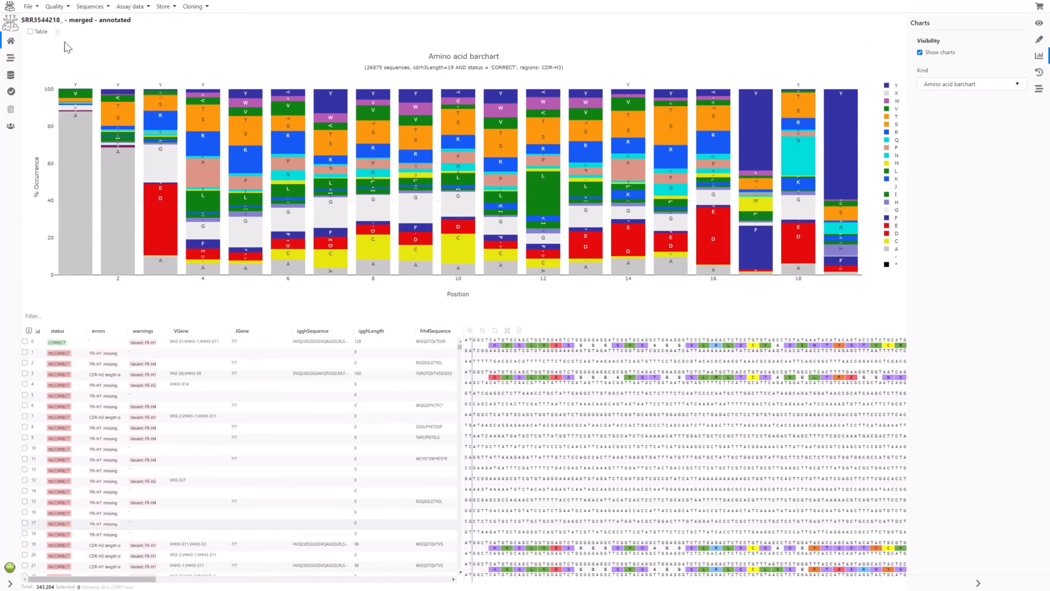
left_click(30, 32)
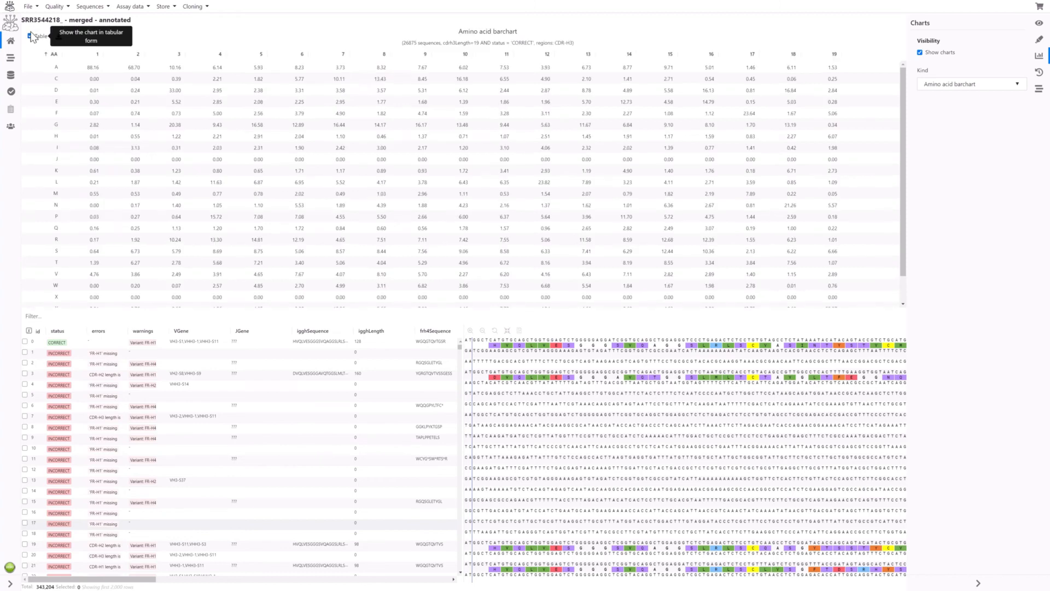
left_click(31, 33)
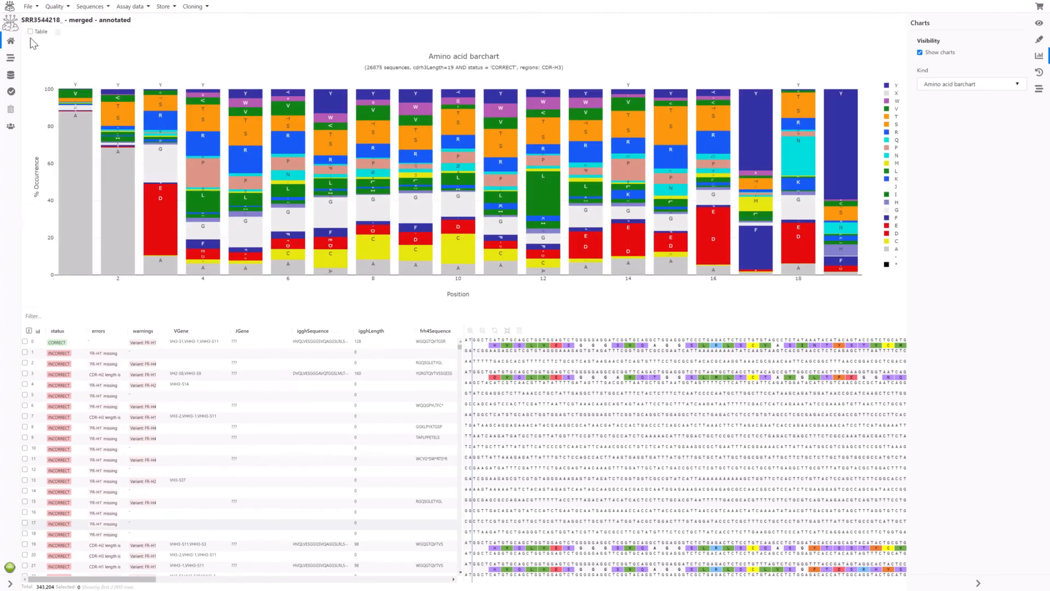
Add the amino acid barchart to the recent destination "Sequencing of domestic cam..."
left_click(57, 33)
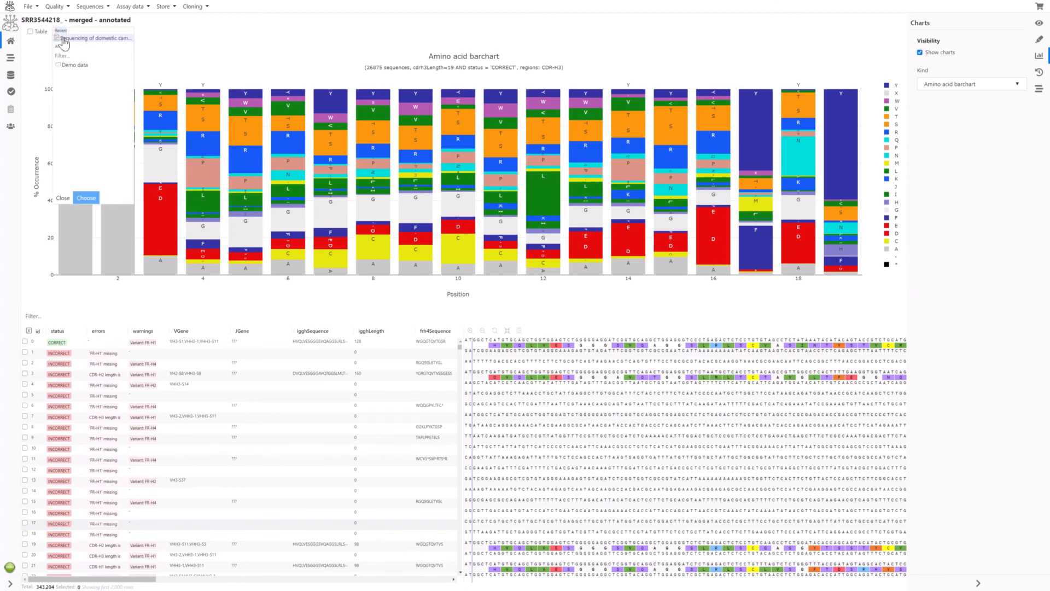
left_click(68, 39)
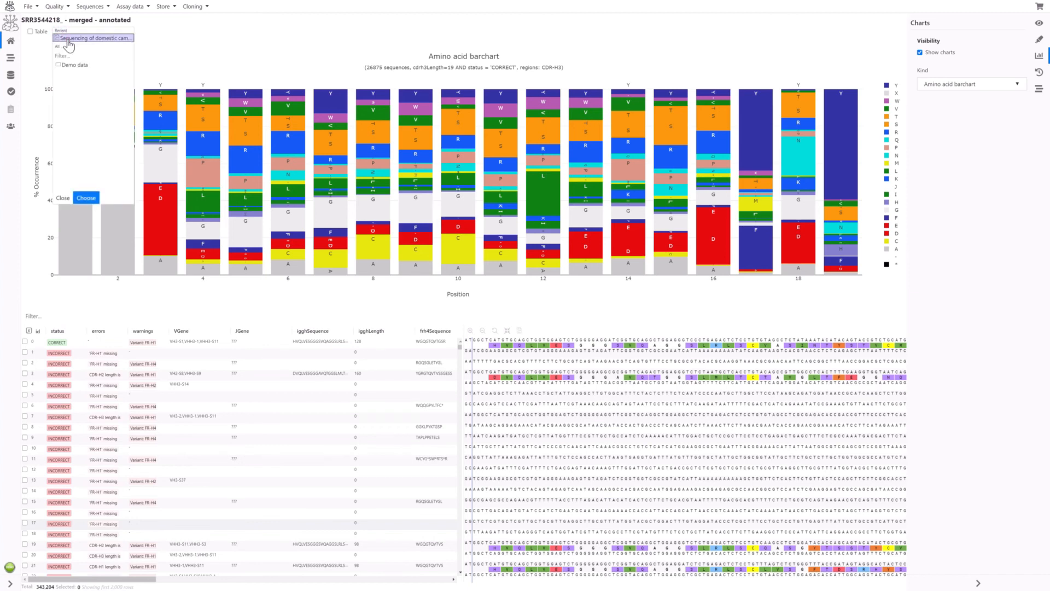
left_click(86, 199)
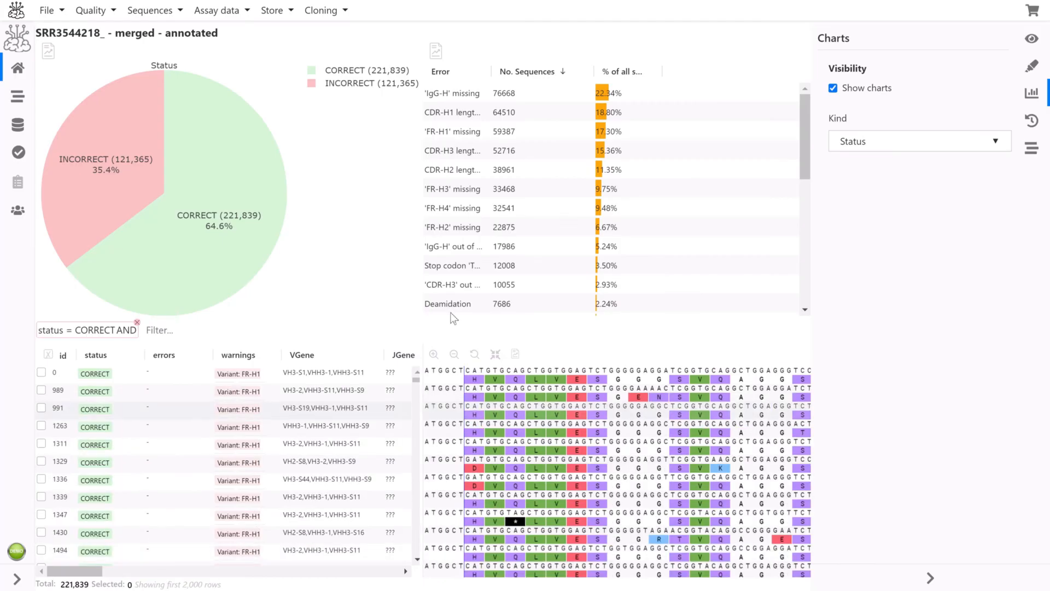
Hide the charts and their settings, and add sequences 1339, 1753 and 1772 to the cart
left_click(834, 91)
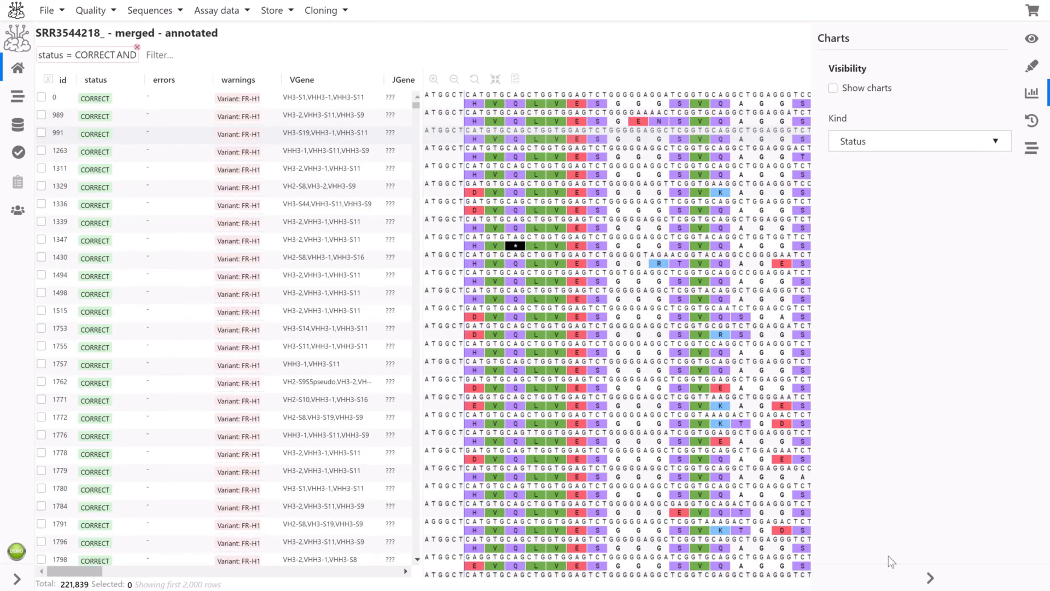
left_click(930, 577)
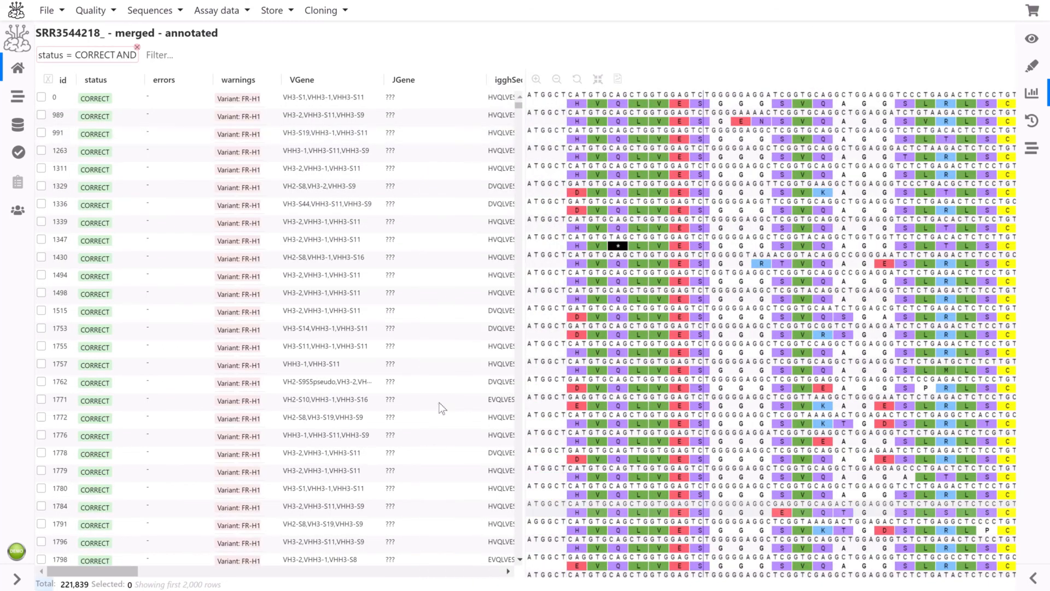
left_click(260, 223)
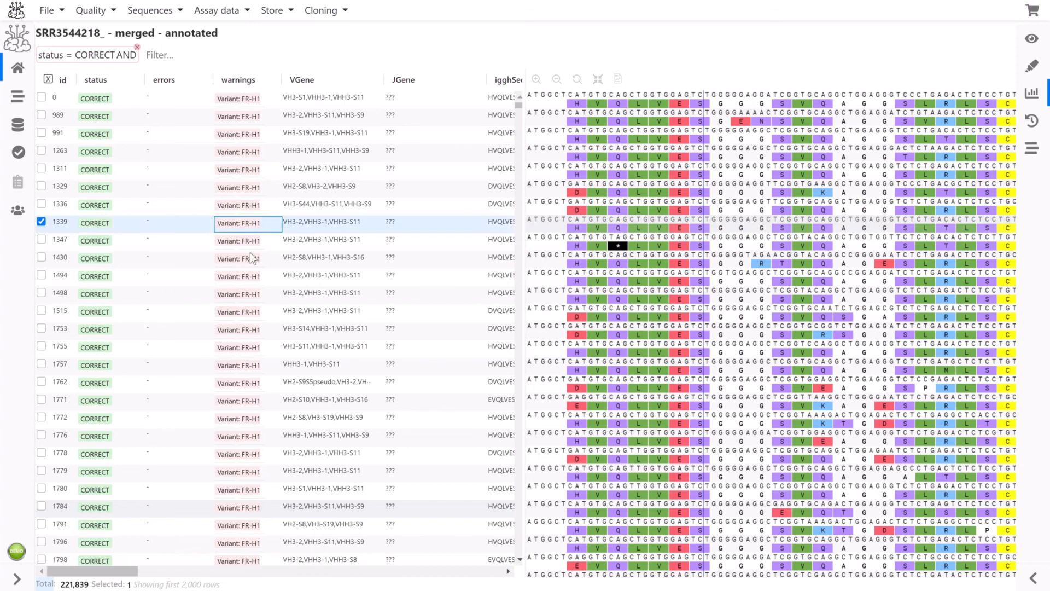
left_click(247, 330, "ctrl")
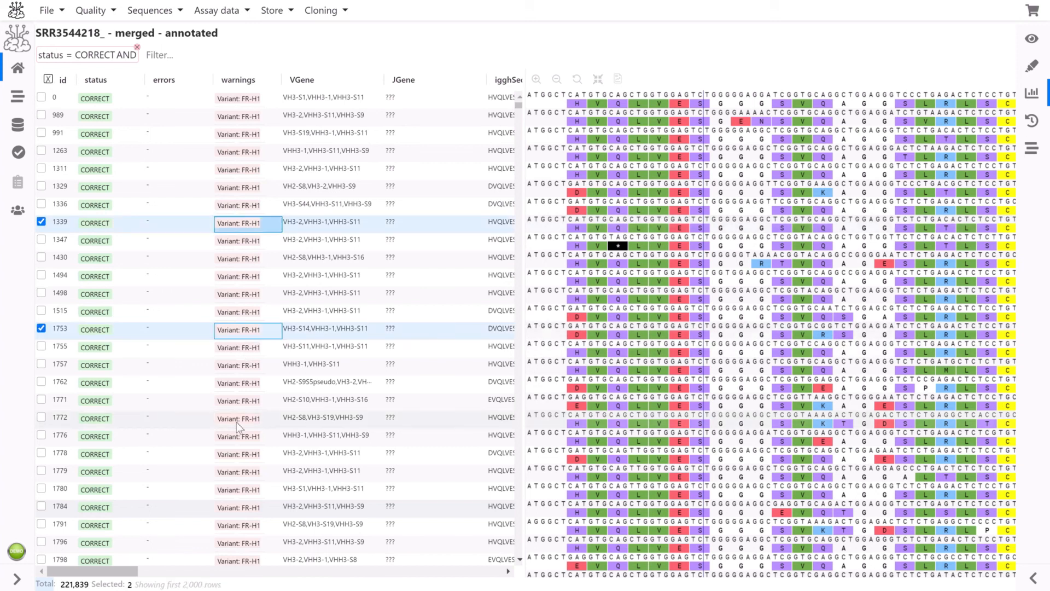
left_click(237, 422, "ctrl")
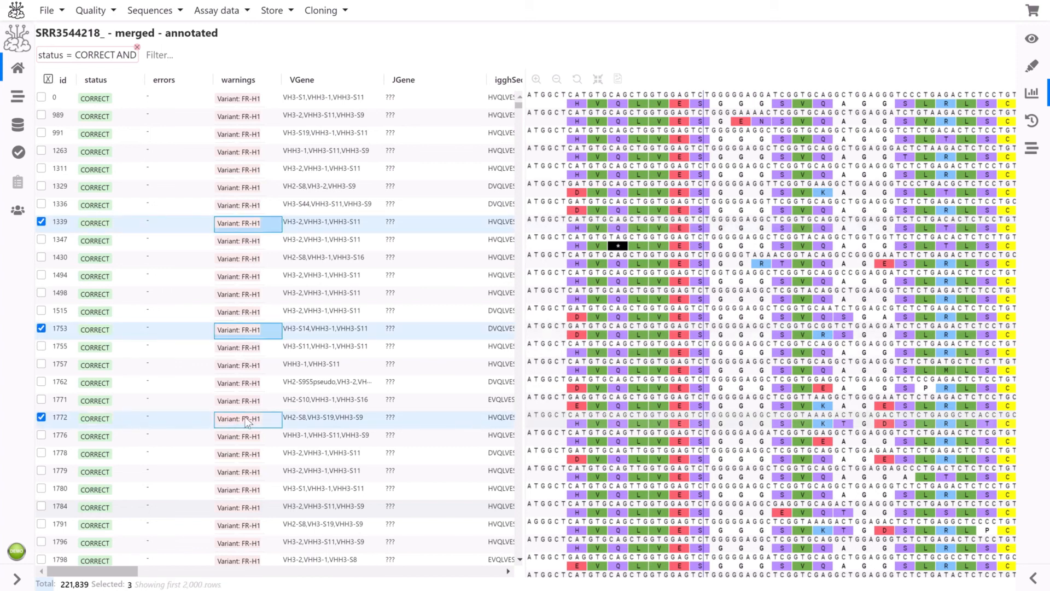
right_click(246, 420)
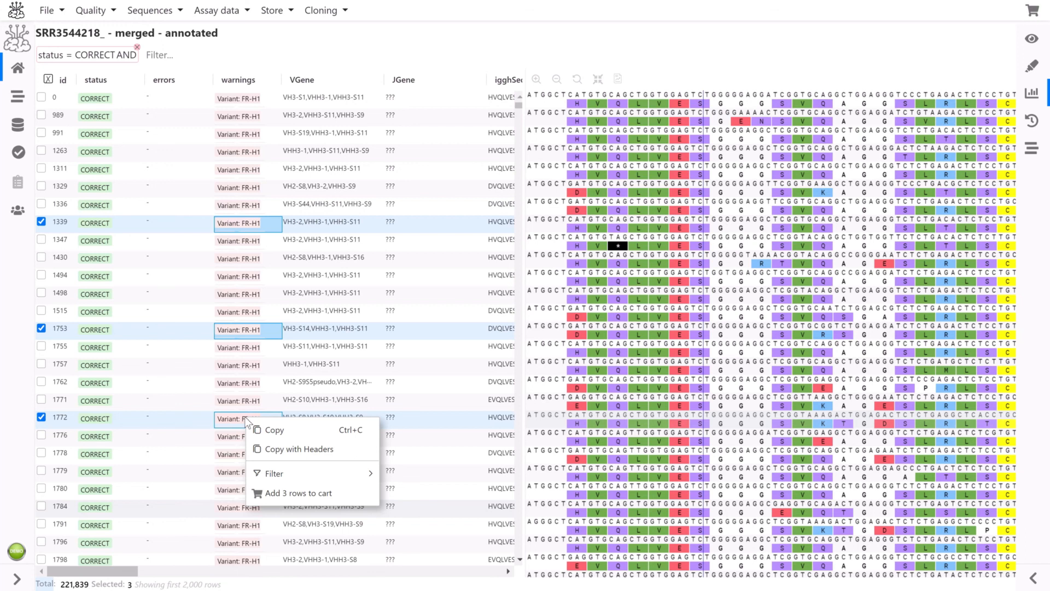
left_click(293, 494)
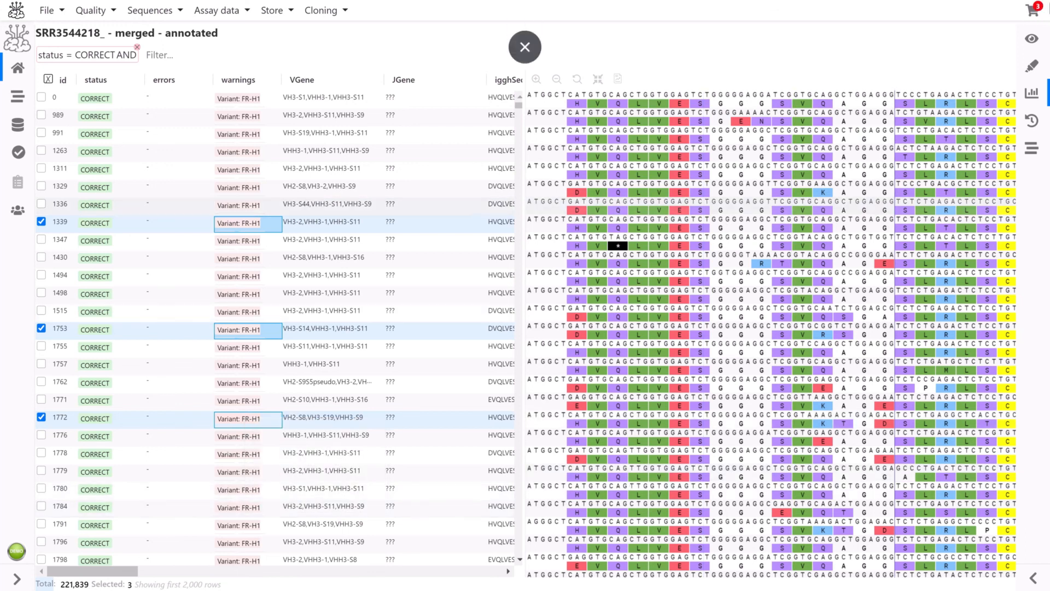
Open the cart, download its picked sequences and create a document from them
left_click(1032, 11)
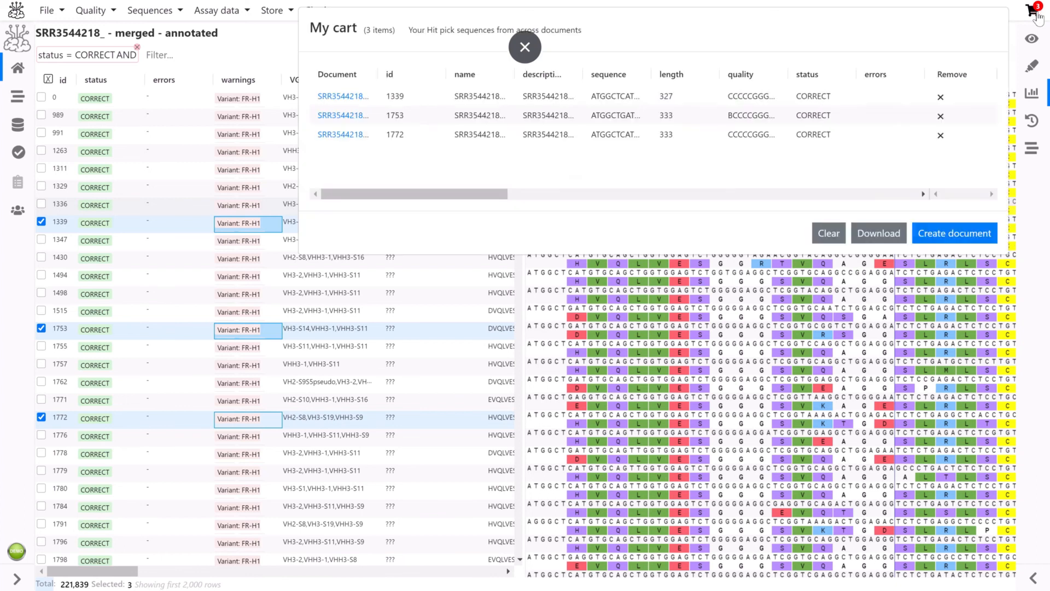
left_click(878, 234)
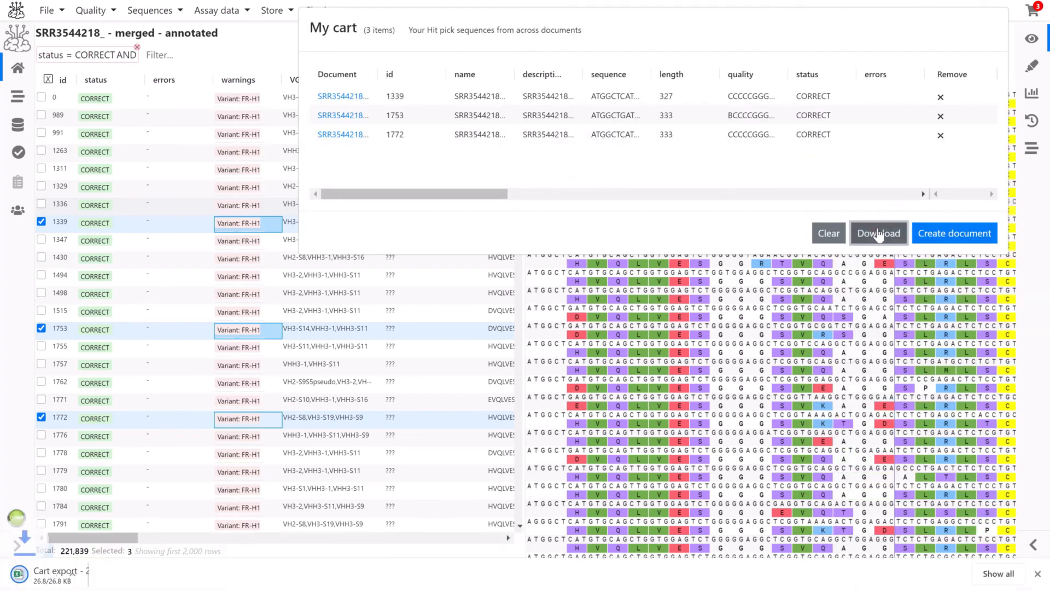
left_click(938, 234)
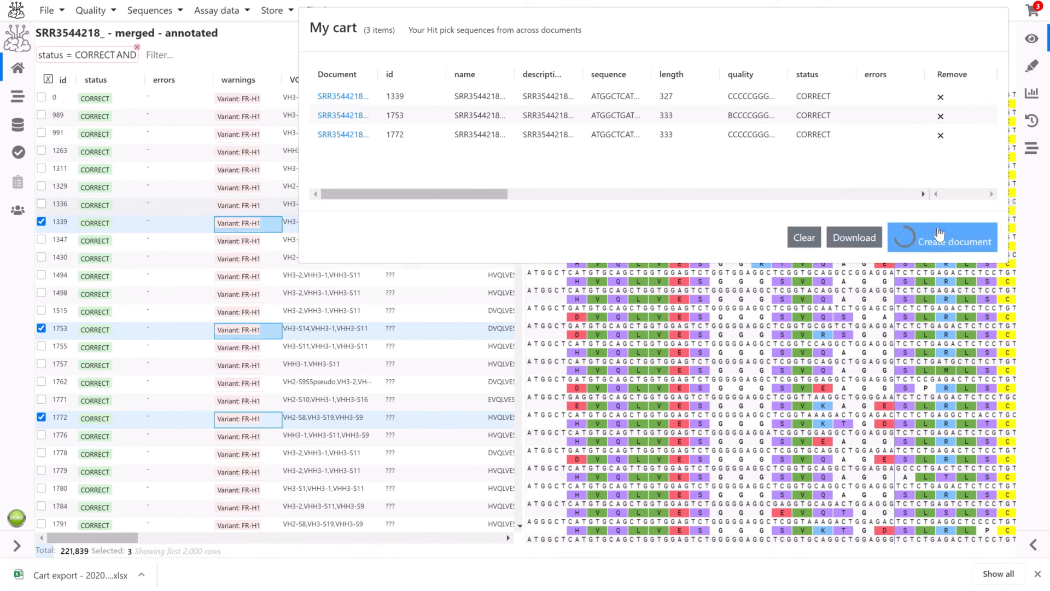